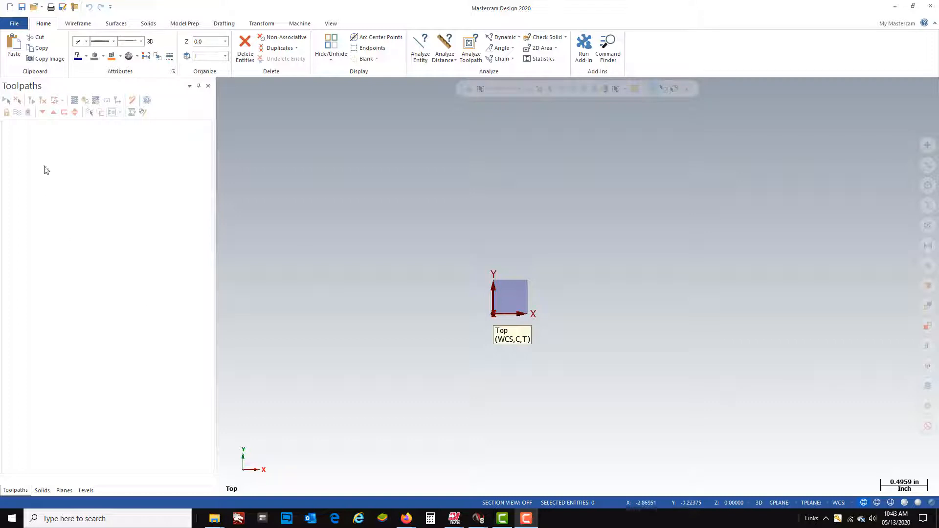
- Switch to Firefox, search Google for thingiverse and open the Thingiverse website
{"action": "left_click_drag", "start_coordinate": [0, 155], "coordinate": [438, 26]}
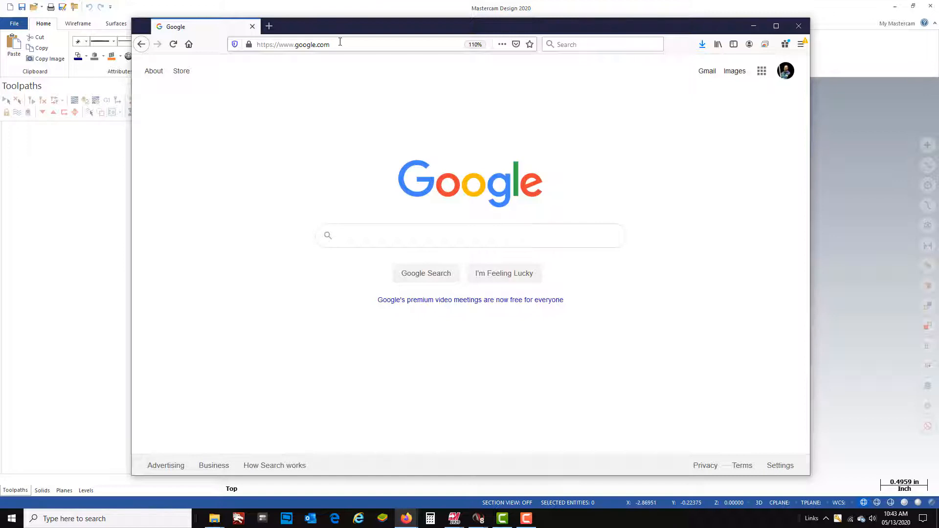
{"action": "left_click", "coordinate": [395, 237]}
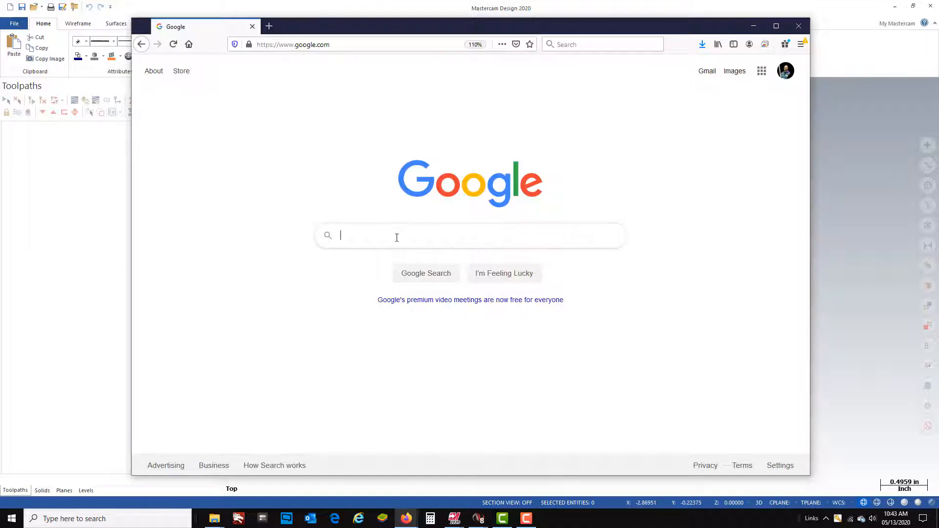
{"action": "type", "text": "thin"}
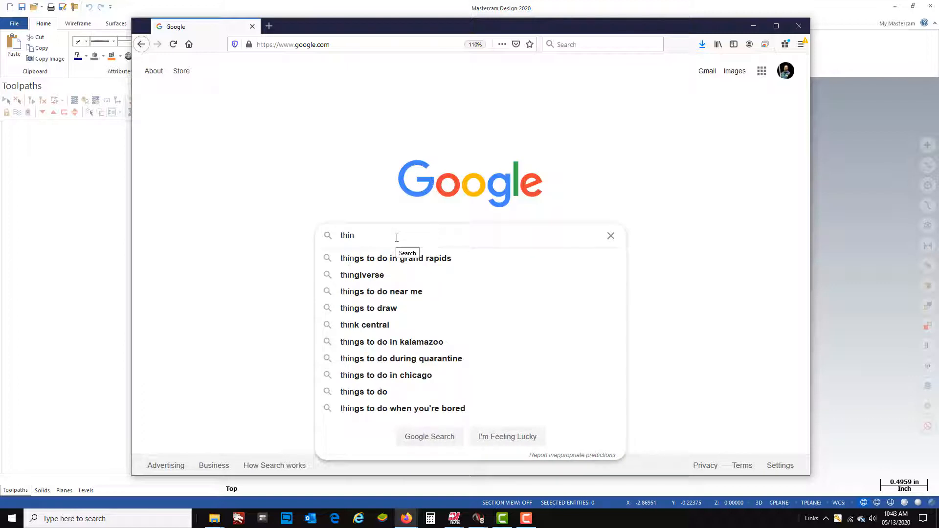
{"action": "type", "text": "gave"}
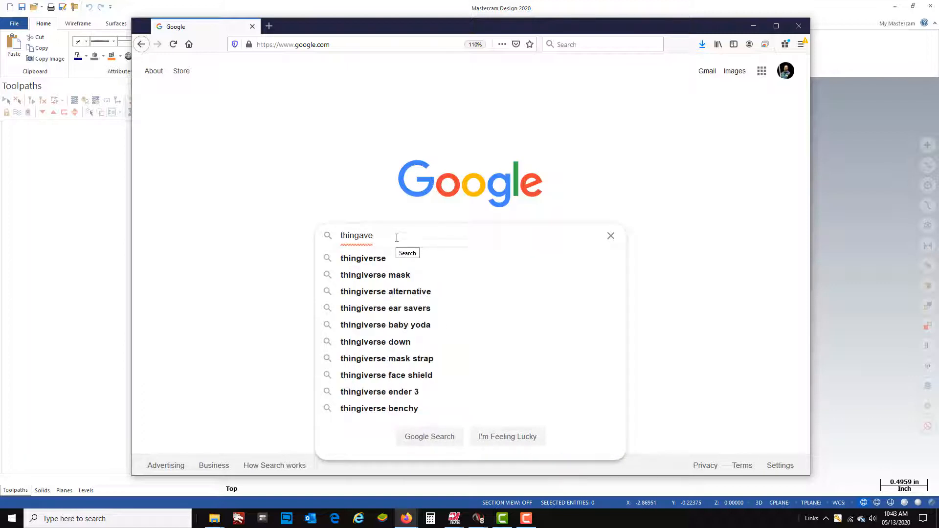
{"action": "left_click", "coordinate": [368, 264]}
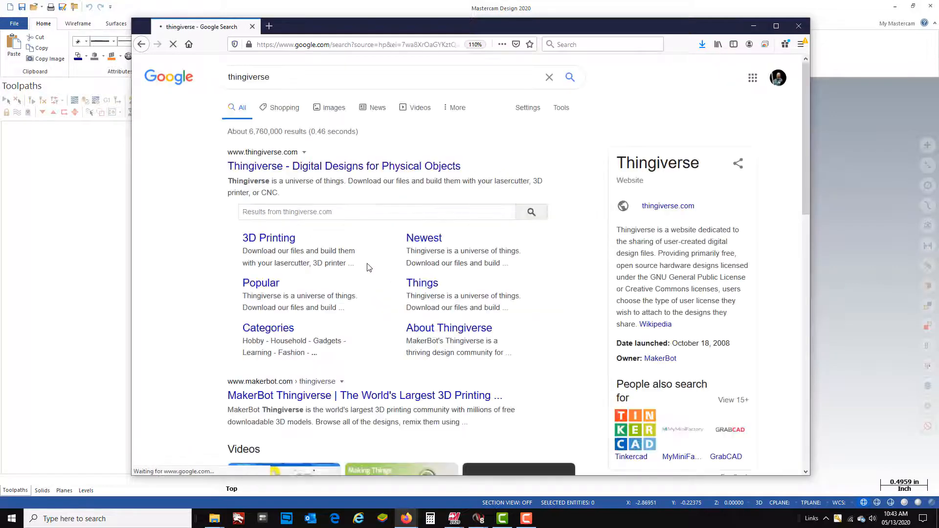
{"action": "left_click", "coordinate": [296, 169]}
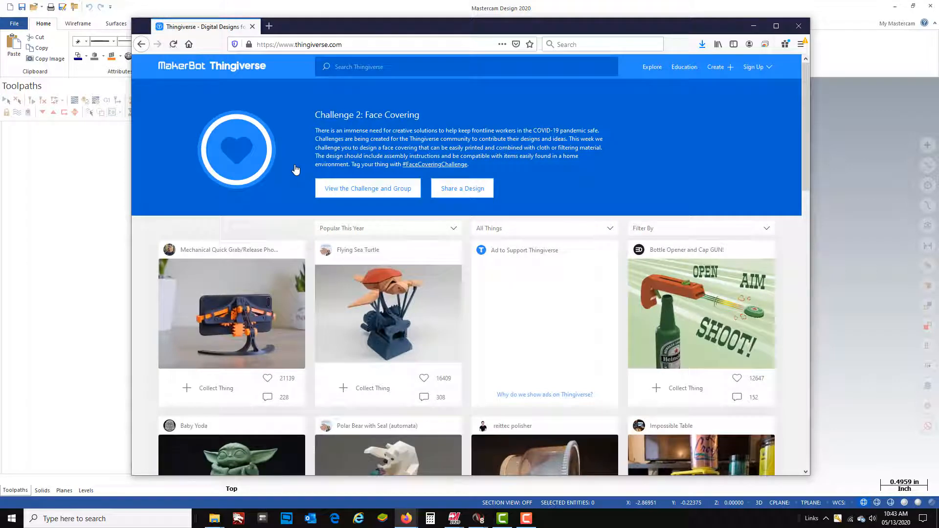
- Search Thingiverse for groot and open the Groot Bust Sculpture design
{"action": "left_click", "coordinate": [419, 67]}
{"action": "type", "text": "gr"}
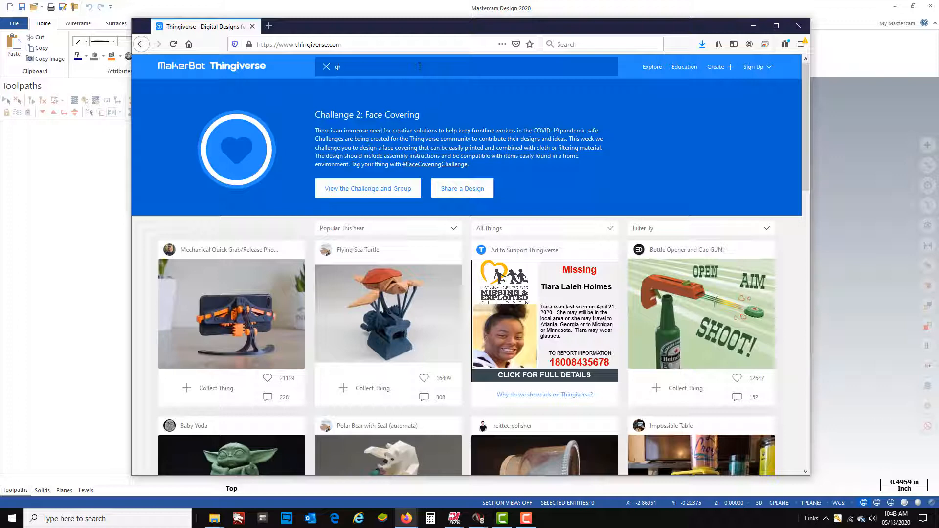
{"action": "type", "text": "oot"}
{"action": "key", "text": "Return"}
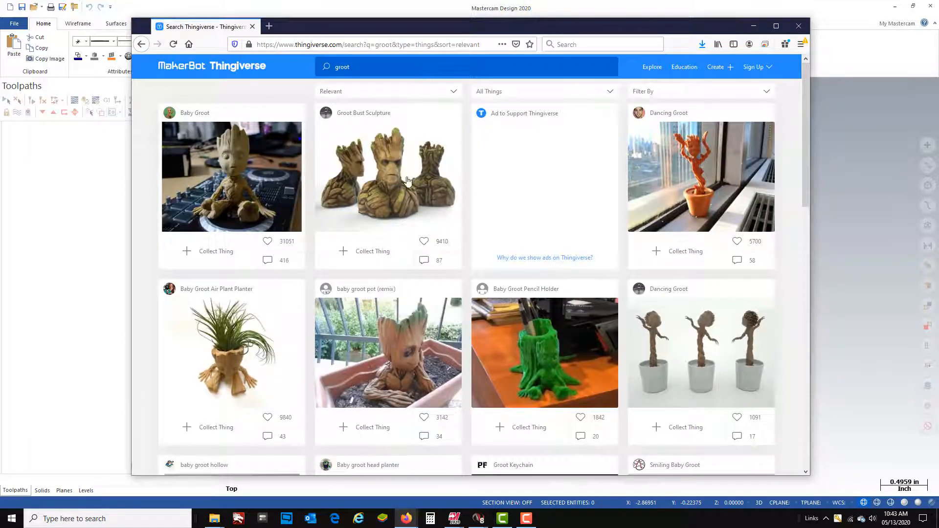
{"action": "left_click", "coordinate": [392, 194]}
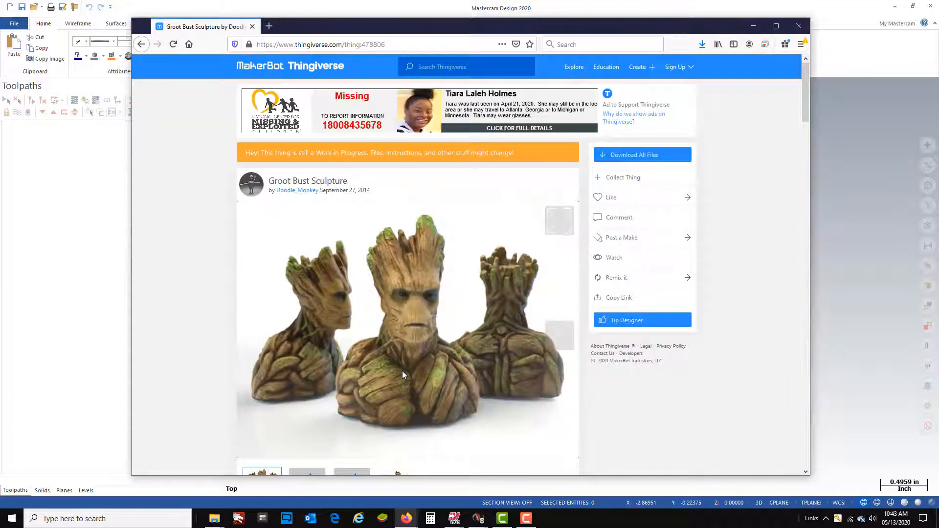
- Download all files of the Groot Bust Sculpture as a saved zip, check the download and minimize the browser
{"action": "left_click", "coordinate": [654, 155]}
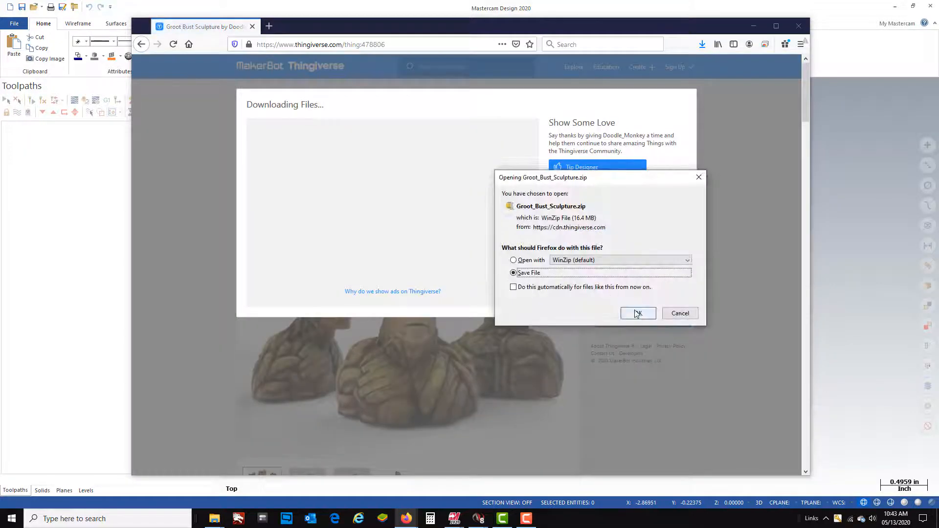
{"action": "left_click", "coordinate": [634, 312]}
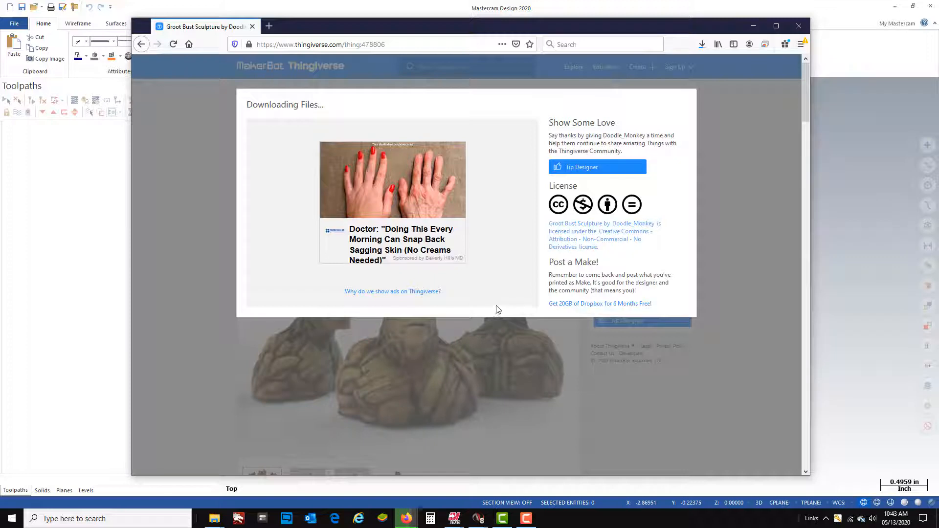
{"action": "left_click", "coordinate": [701, 46]}
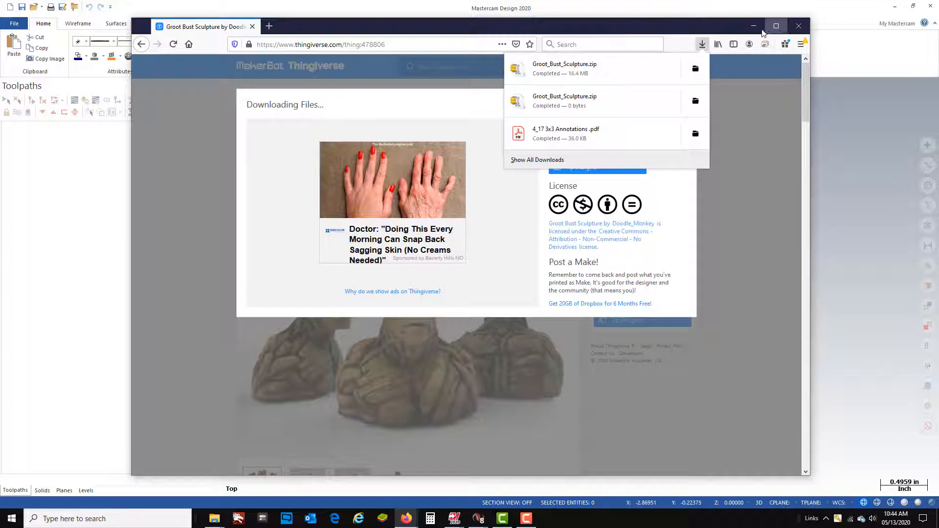
{"action": "left_click", "coordinate": [753, 26]}
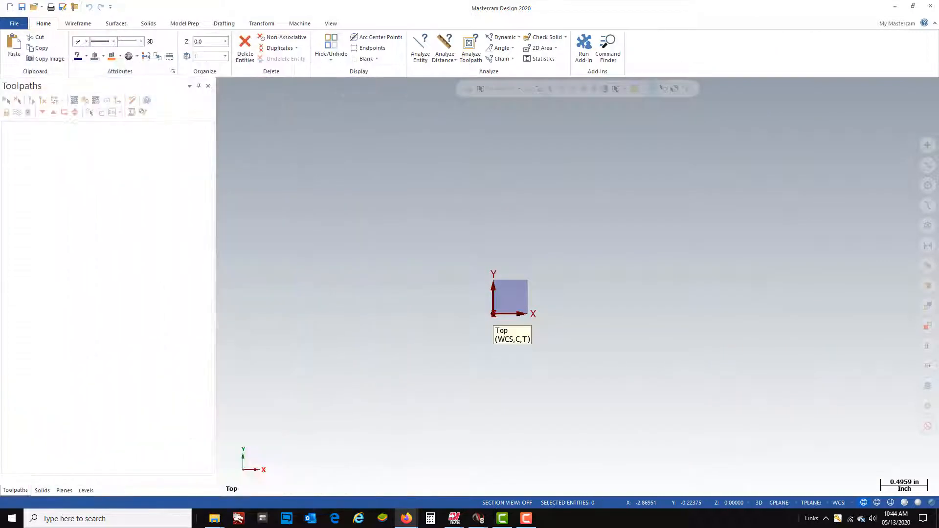
- Switch to File Explorer and unzip Groot_Bust_Sculpture.zip into the Downloads folder with WinZip
{"action": "left_click", "coordinate": [216, 518]}
{"action": "left_click_drag", "start_coordinate": [416, 223], "coordinate": [554, 126]}
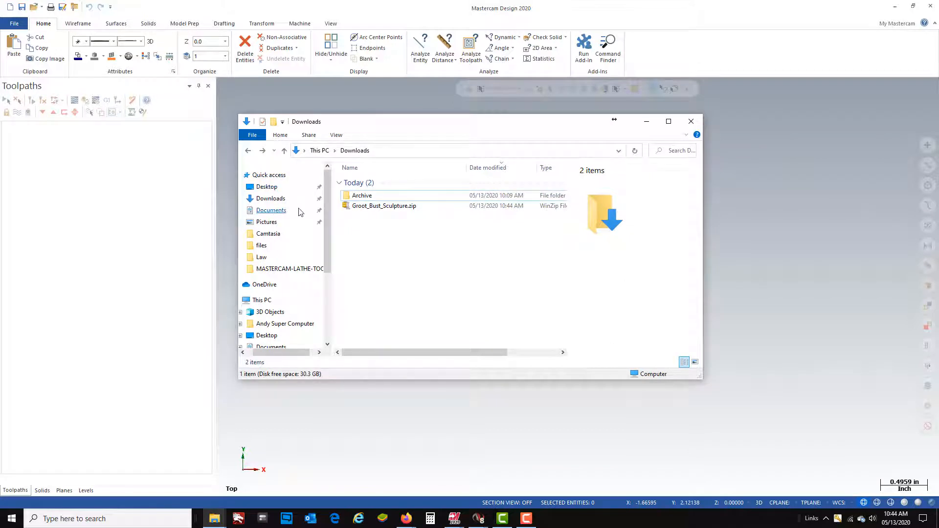
{"action": "left_click", "coordinate": [371, 208]}
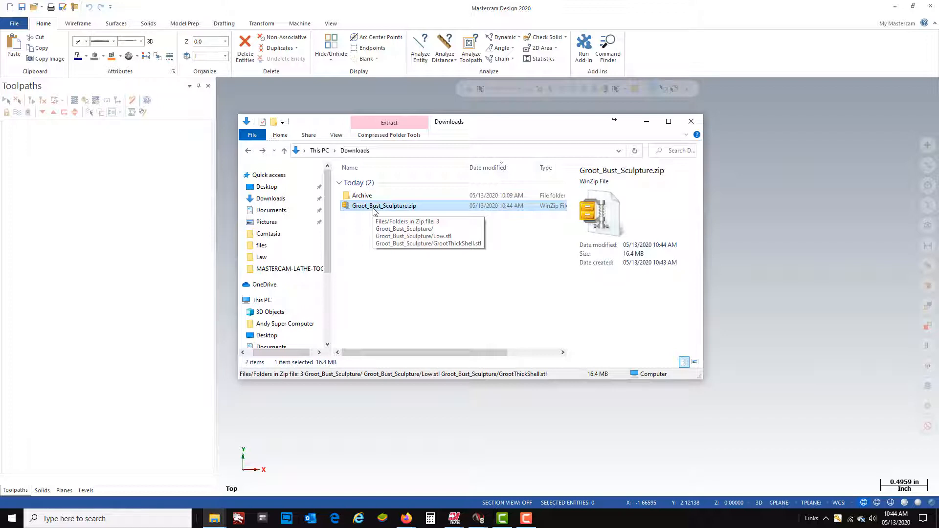
{"action": "right_click", "coordinate": [367, 209]}
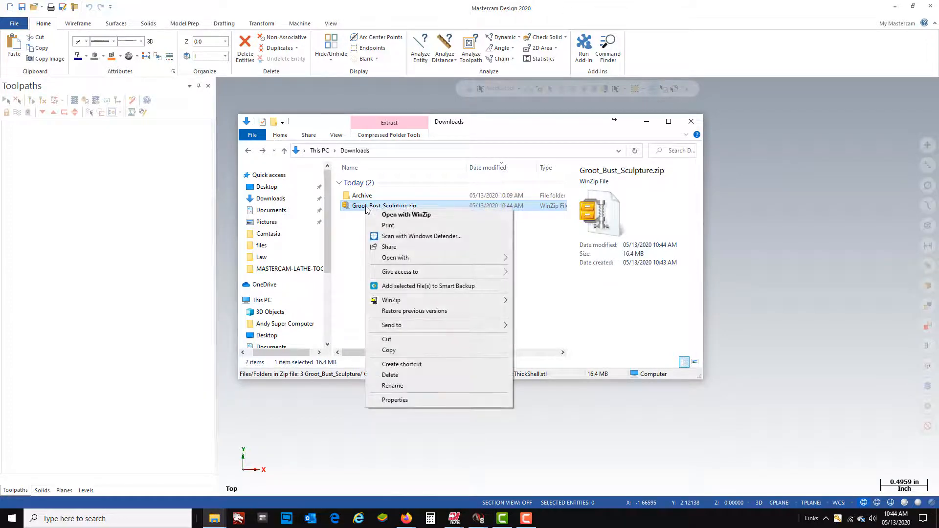
{"action": "mouse_move", "coordinate": [408, 300]}
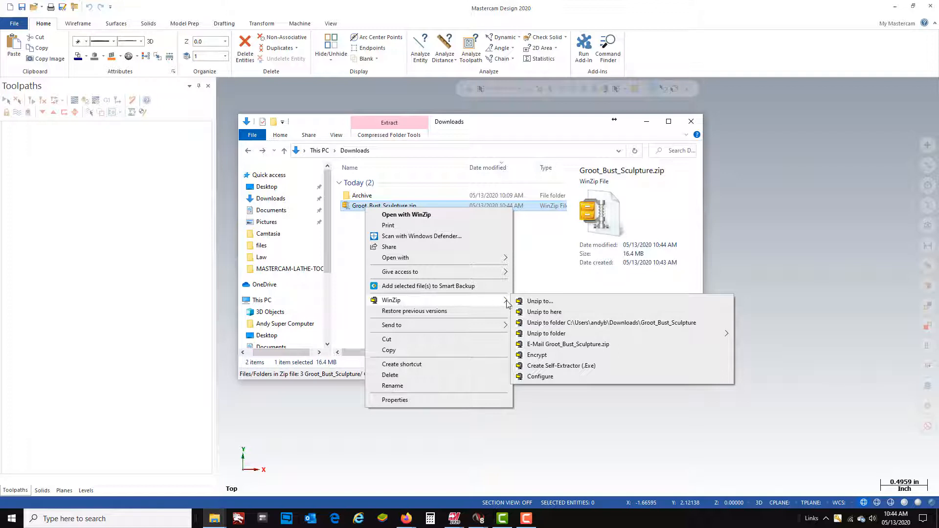
{"action": "left_click", "coordinate": [550, 313]}
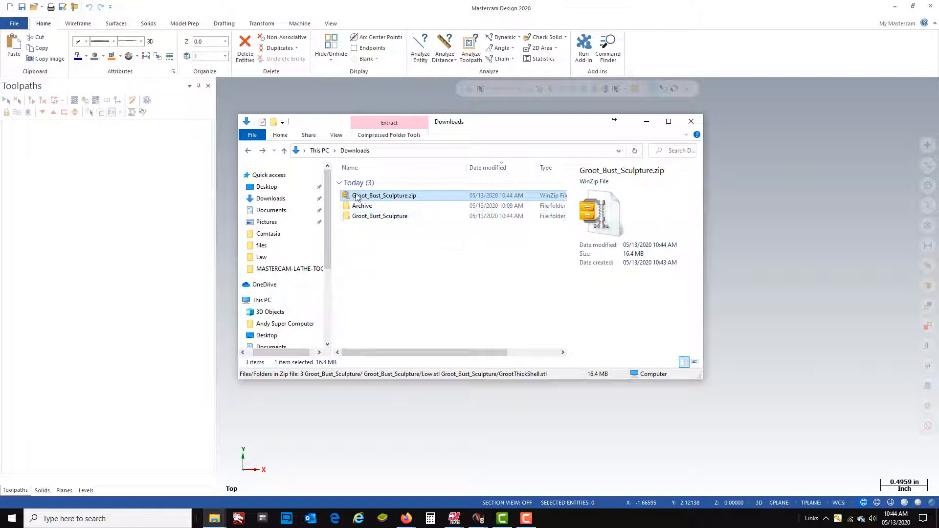
- Open the extracted Groot_Bust_Sculpture folder and load GrootThickShell.stl into Mastercam, clearing the folder window off the graphics area
{"action": "double_click", "coordinate": [380, 218]}
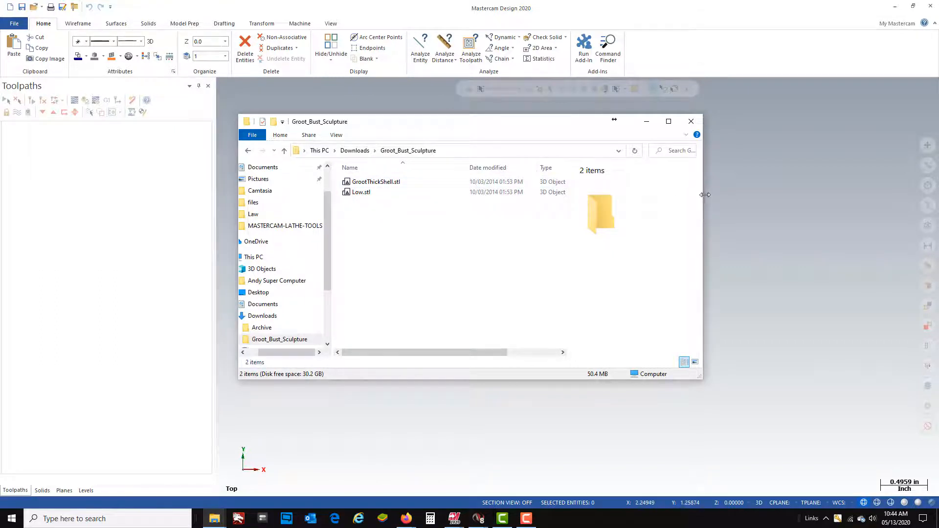
{"action": "left_click_drag", "start_coordinate": [703, 196], "coordinate": [819, 199]}
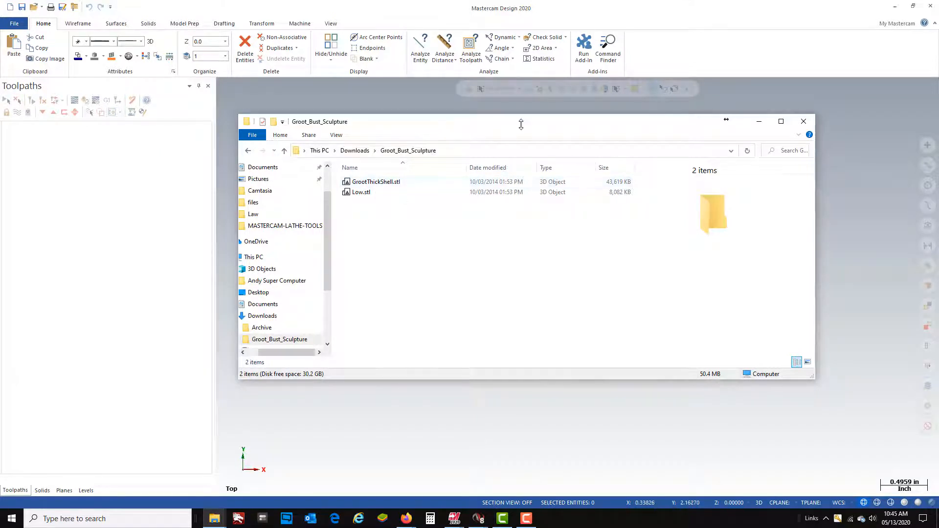
{"action": "left_click_drag", "start_coordinate": [522, 129], "coordinate": [853, 172]}
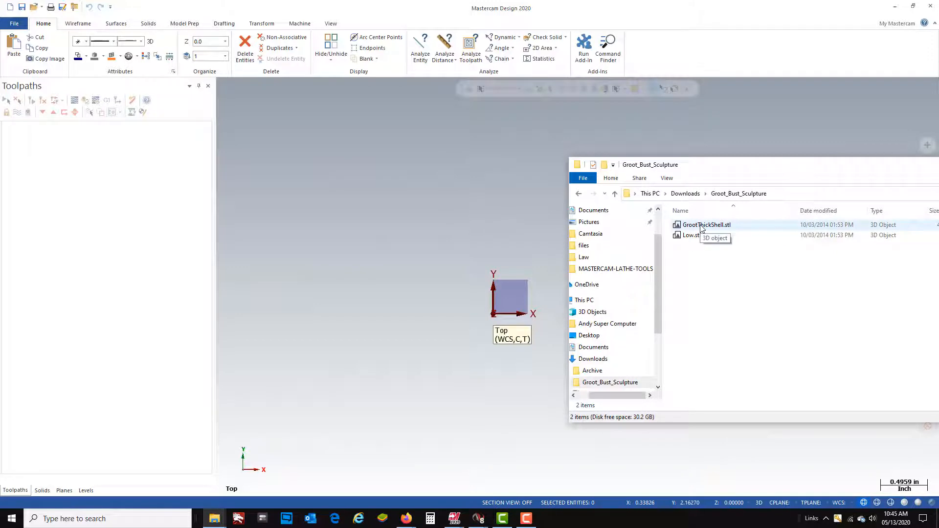
{"action": "left_click", "coordinate": [700, 227]}
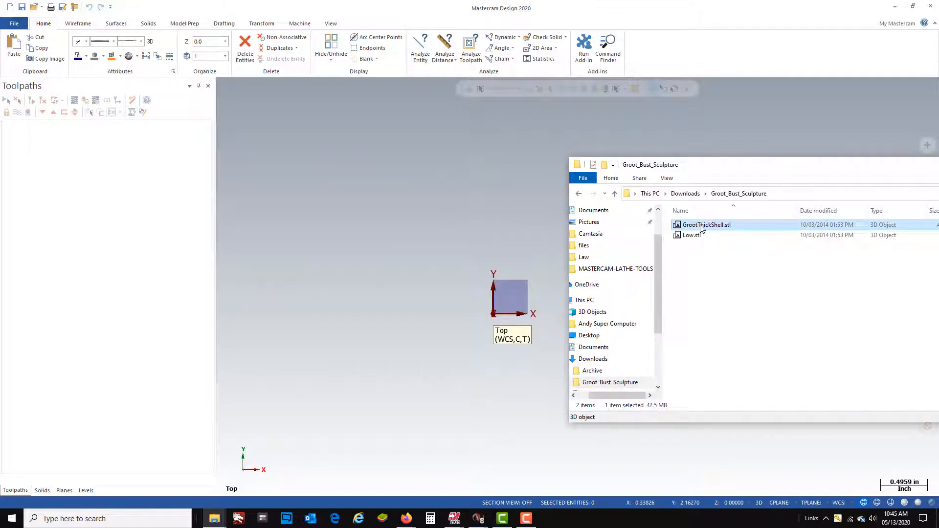
{"action": "left_click_drag", "start_coordinate": [700, 228], "coordinate": [448, 239]}
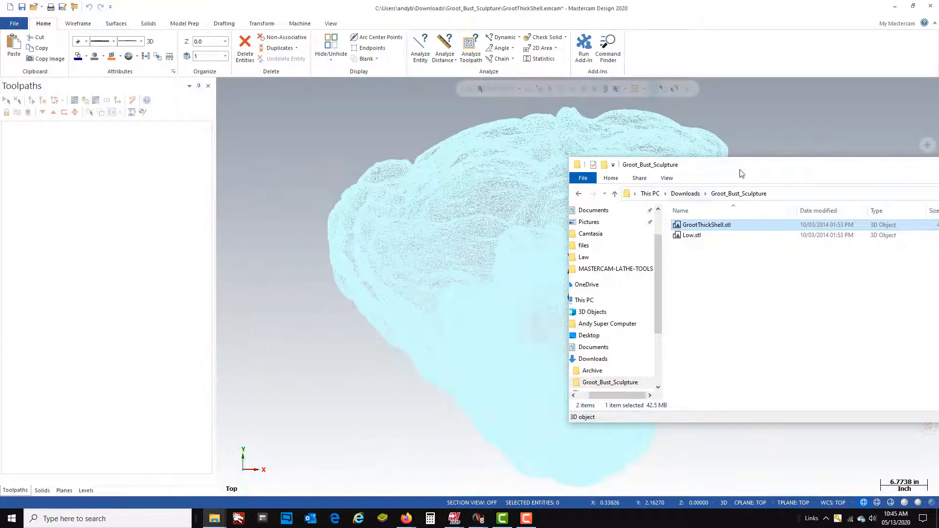
{"action": "left_click_drag", "start_coordinate": [740, 166], "coordinate": [0, 198]}
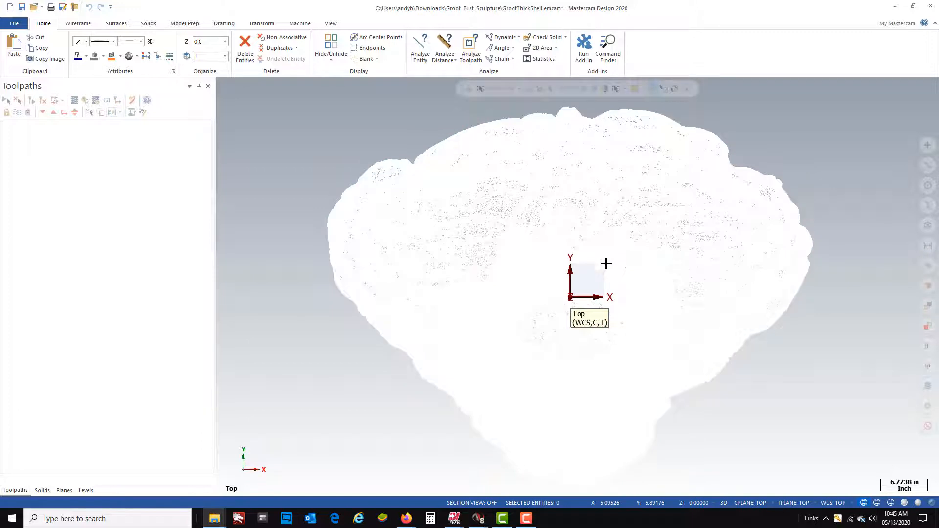
- Display the imported bust mesh shaded, inspect it from several sides and set the graphics view to Top
{"action": "scroll", "coordinate": [647, 335], "scroll_direction": "down", "scroll_amount": 1}
{"action": "middle_click_drag", "start_coordinate": [626, 352], "coordinate": [768, 412]}
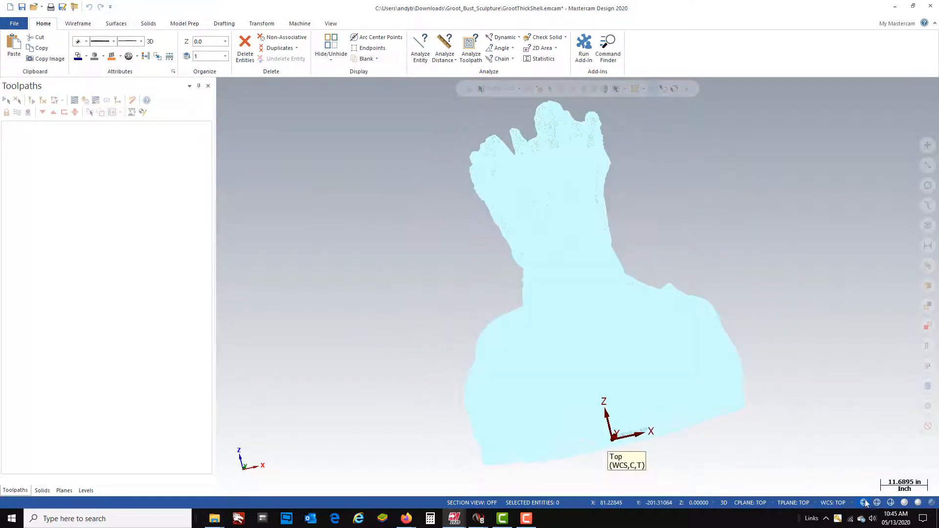
{"action": "left_click", "coordinate": [904, 503]}
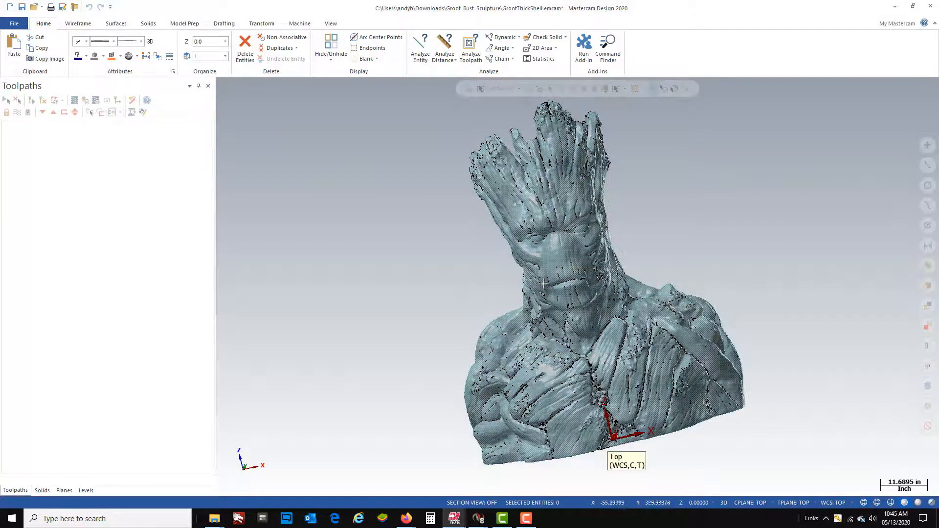
{"action": "scroll", "coordinate": [545, 288], "scroll_direction": "down", "scroll_amount": 2}
{"action": "middle_click_drag", "start_coordinate": [588, 373], "coordinate": [577, 218]}
{"action": "middle_click_drag", "start_coordinate": [560, 386], "coordinate": [609, 279]}
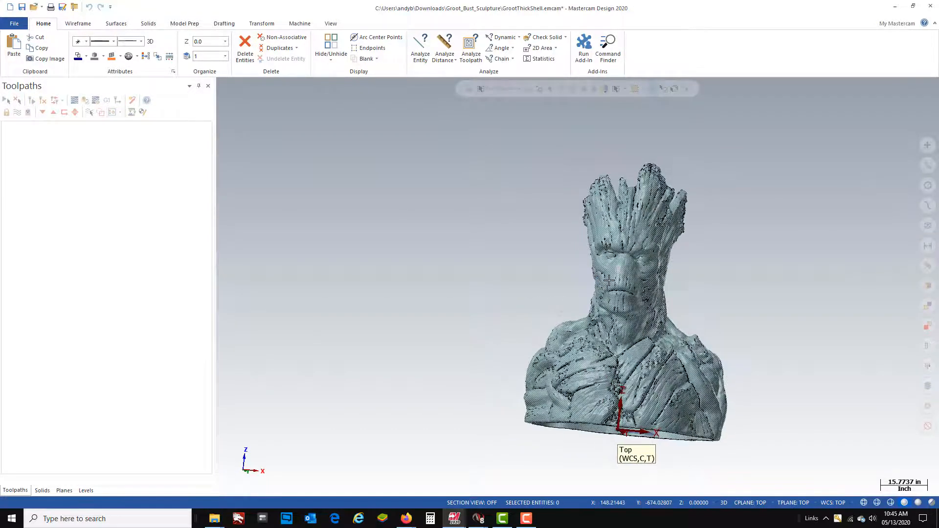
{"action": "right_click", "coordinate": [449, 245]}
{"action": "left_click", "coordinate": [478, 305]}
{"action": "key", "text": "alt+1"}
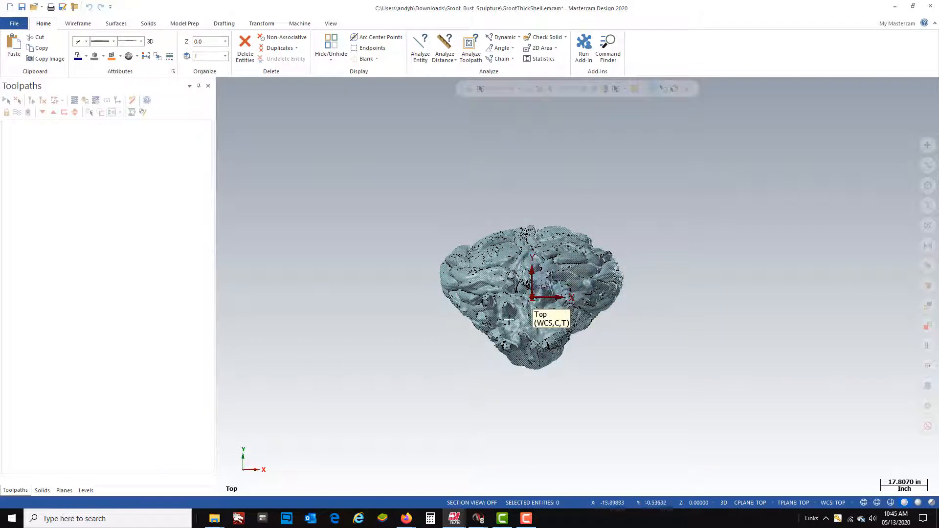
- Start a Dynamic transform of the bust mesh and move it from the origin to about X 65, Y 0.6
{"action": "left_click", "coordinate": [262, 23]}
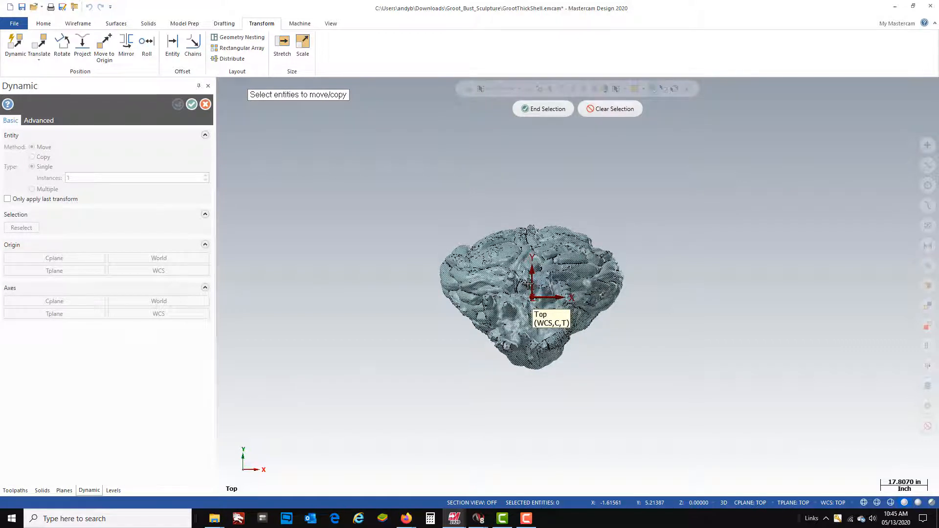
{"action": "left_click", "coordinate": [505, 289]}
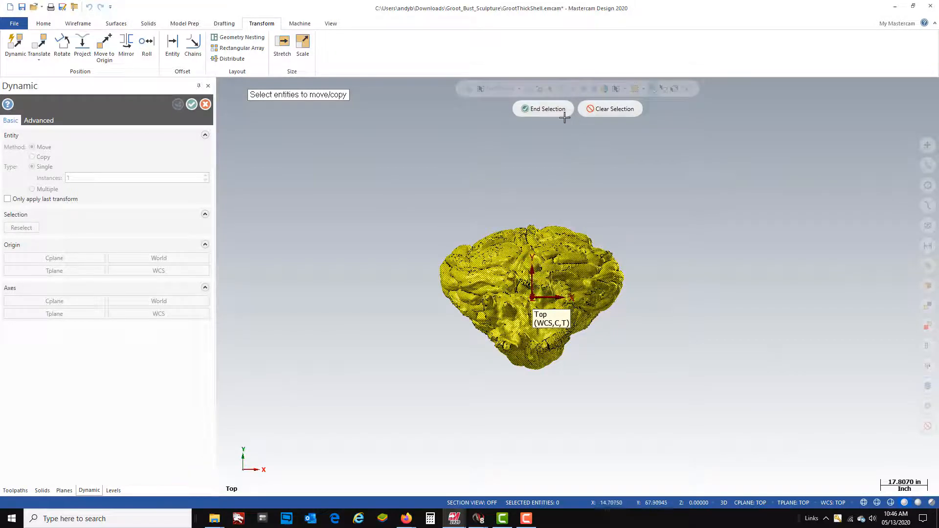
{"action": "left_click", "coordinate": [543, 109]}
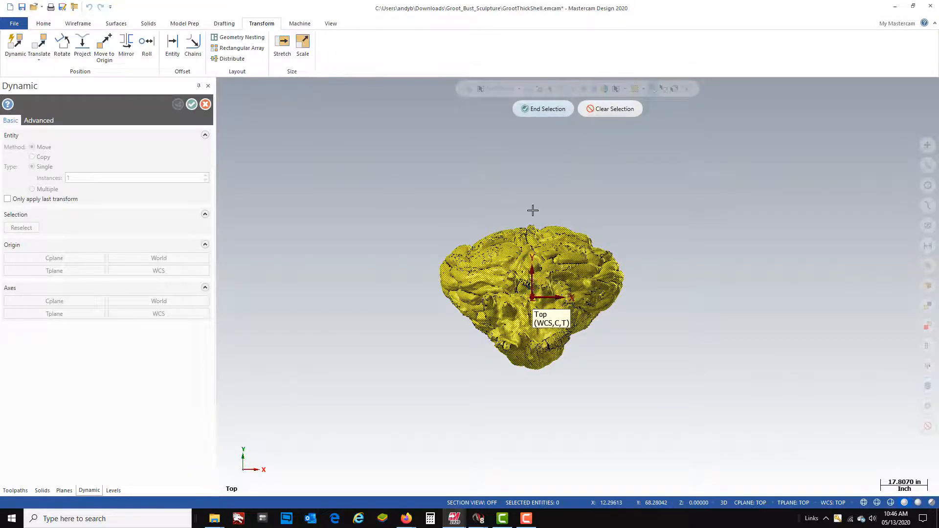
{"action": "left_click", "coordinate": [534, 301]}
{"action": "left_click", "coordinate": [533, 300]}
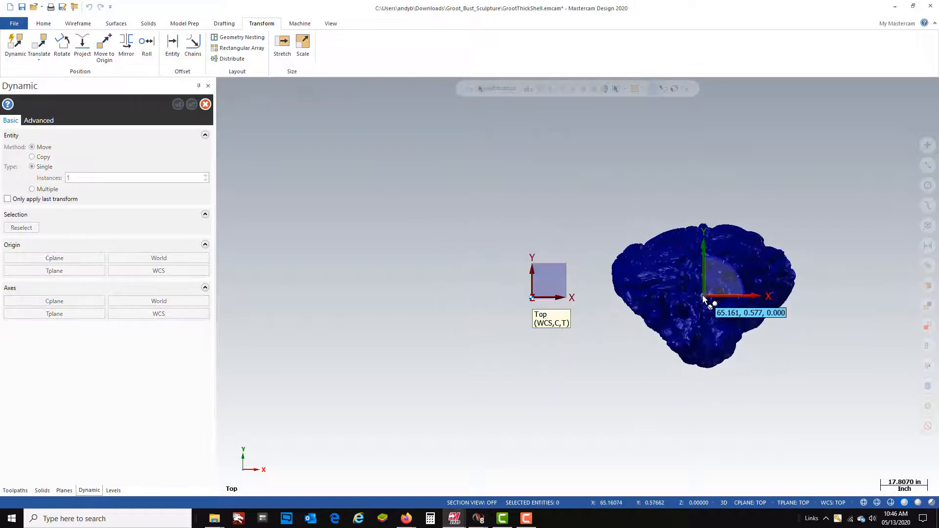
{"action": "left_click", "coordinate": [703, 299]}
- Rotate the bust -90 degrees about the gnomon's X axis
{"action": "middle_click_drag", "start_coordinate": [650, 352], "coordinate": [626, 280]}
{"action": "scroll", "coordinate": [610, 218], "scroll_direction": "up", "scroll_amount": 4}
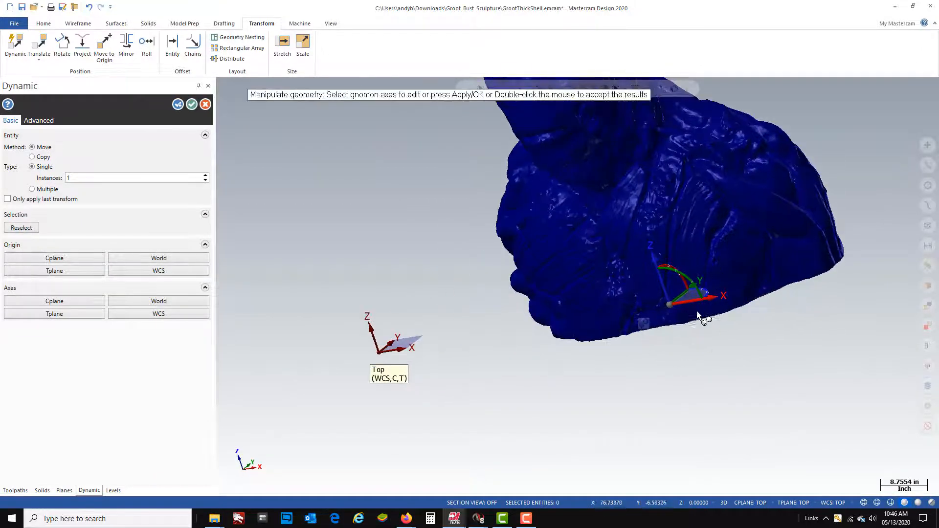
{"action": "middle_click_drag", "start_coordinate": [680, 281], "coordinate": [580, 314]}
{"action": "left_click", "coordinate": [580, 318]}
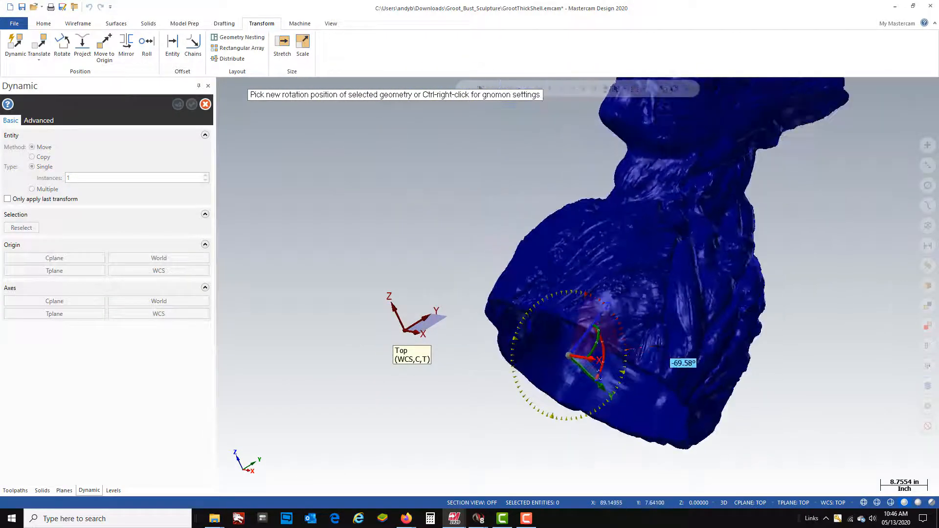
{"action": "type", "text": "-90.0000"}
{"action": "key", "text": "Return"}
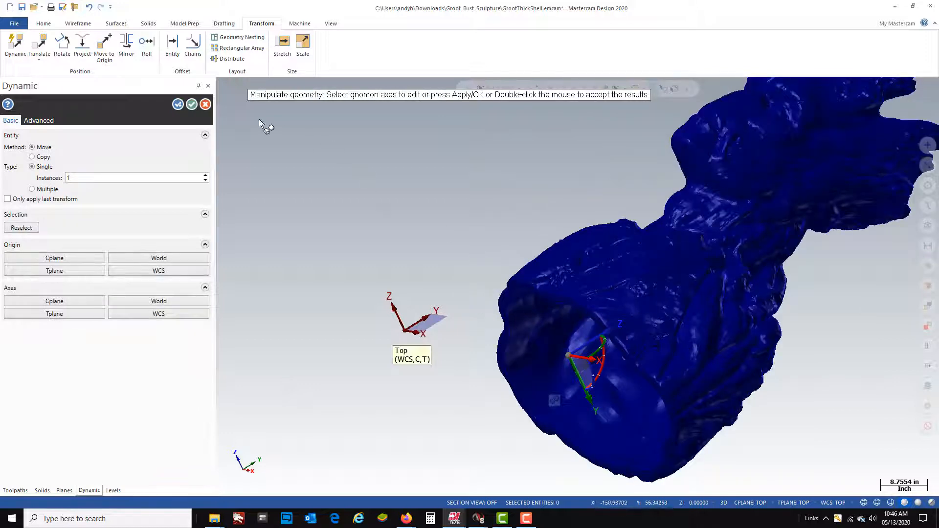
- Accept the Dynamic transform of the bust mesh and set the graphics view to Top
{"action": "left_click", "coordinate": [192, 104]}
{"action": "right_click", "coordinate": [475, 229]}
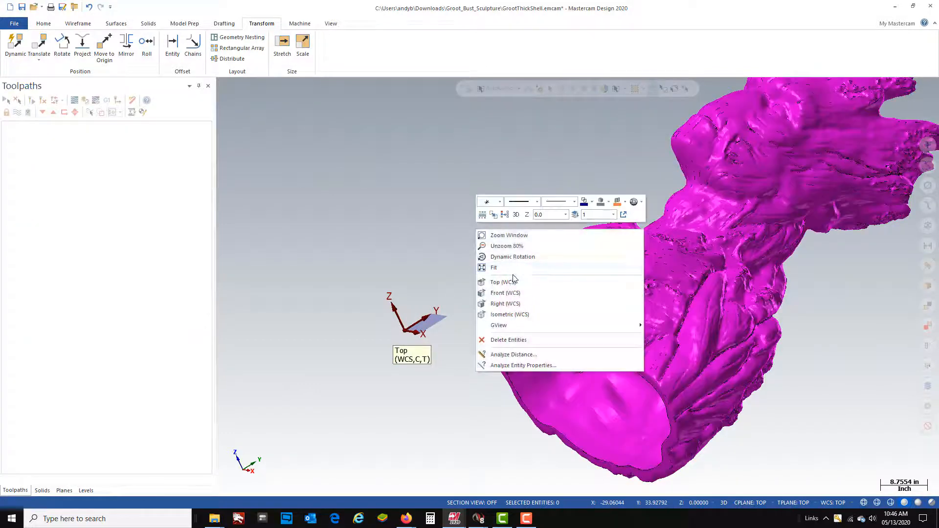
{"action": "left_click", "coordinate": [513, 282]}
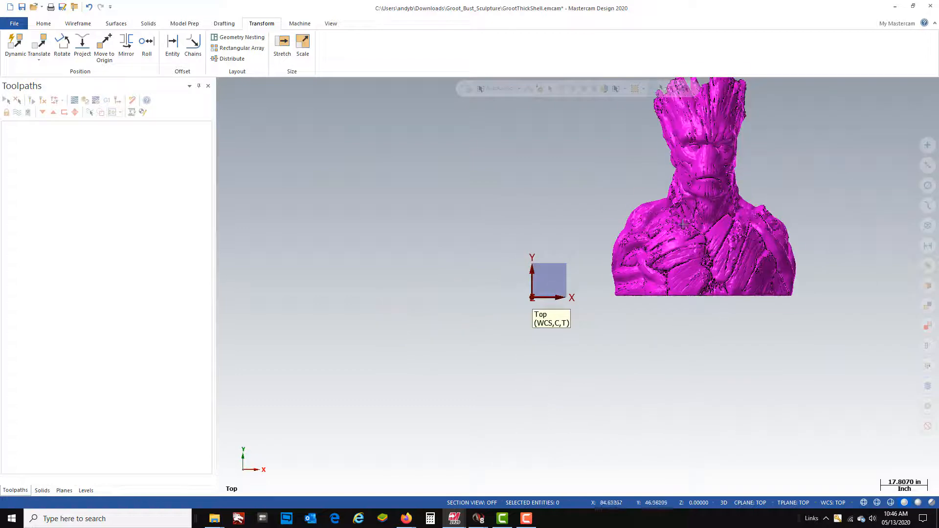
- Draw a wireframe rectangle 3.0 in wide and 5.0 in high with its lower-left corner at the origin
{"action": "scroll", "coordinate": [505, 271], "scroll_direction": "up", "scroll_amount": 2}
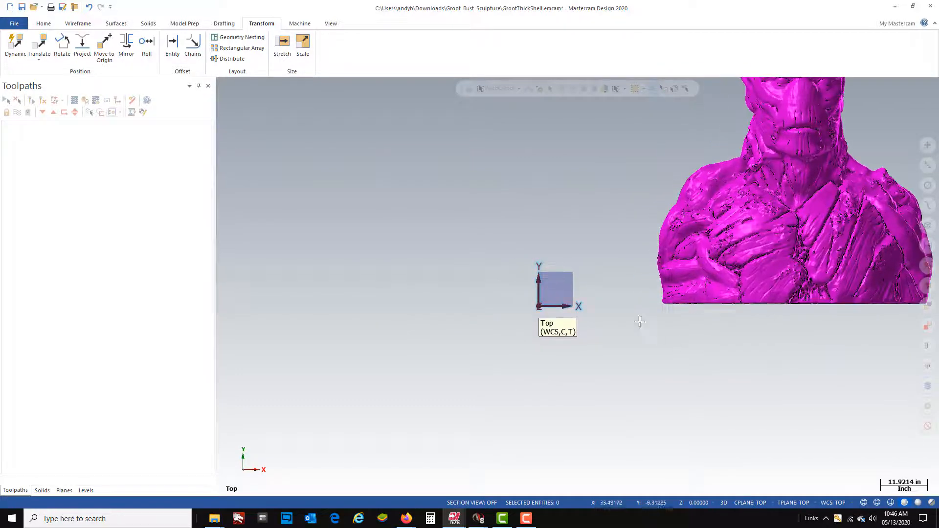
{"action": "scroll", "coordinate": [548, 298], "scroll_direction": "up", "scroll_amount": 3}
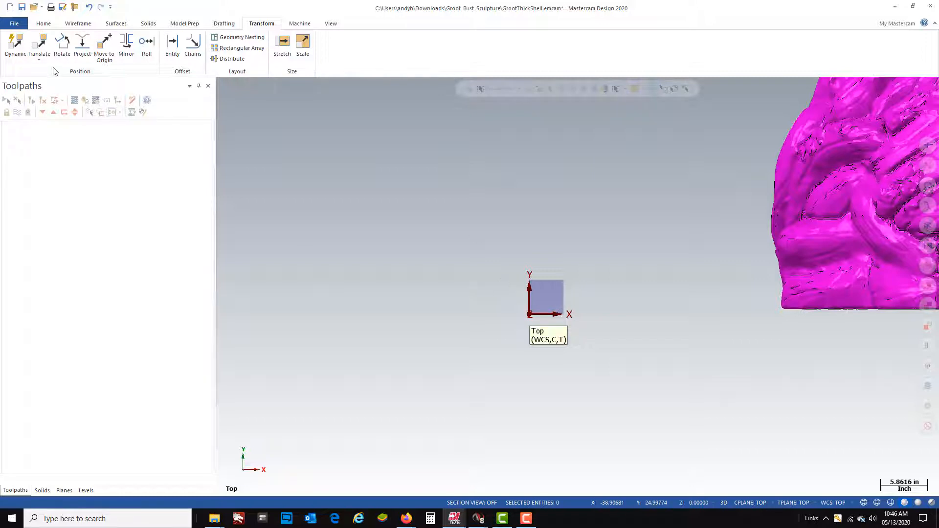
{"action": "left_click", "coordinate": [81, 24]}
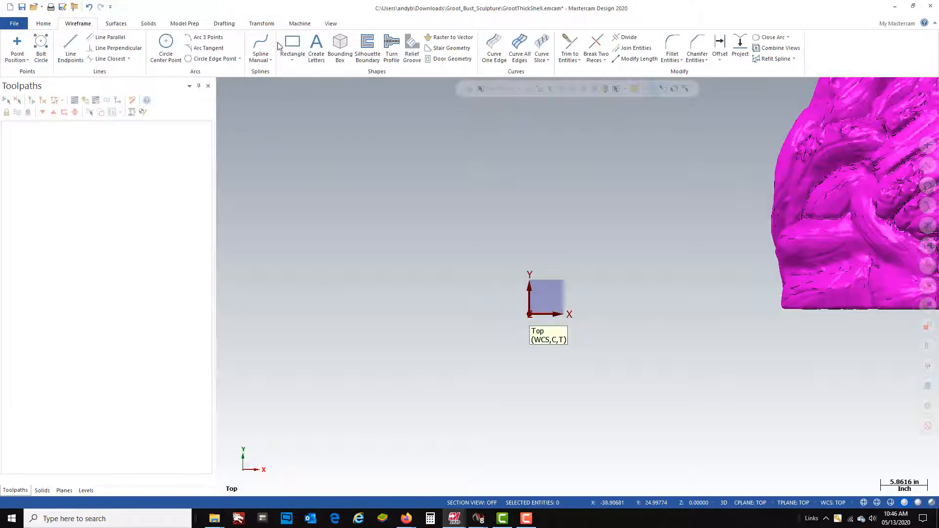
{"action": "left_click", "coordinate": [292, 46]}
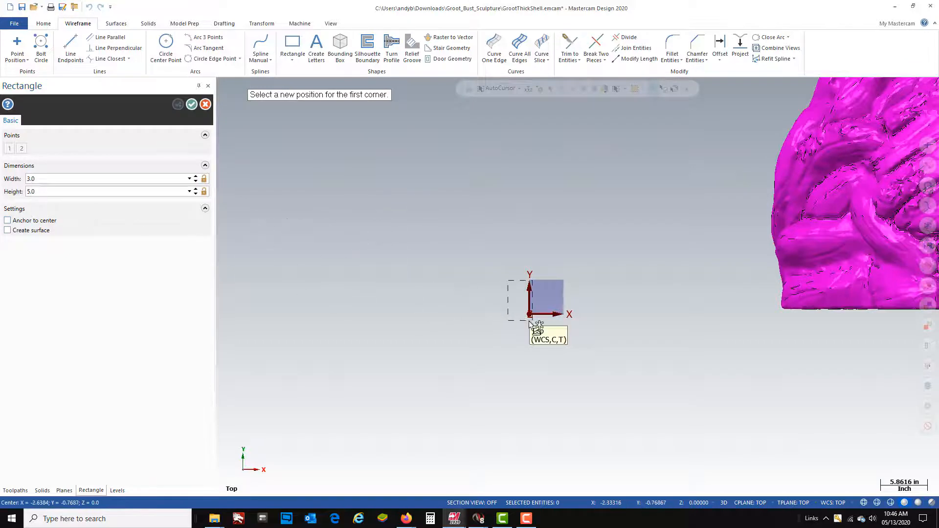
{"action": "scroll", "coordinate": [522, 312], "scroll_direction": "up", "scroll_amount": 4}
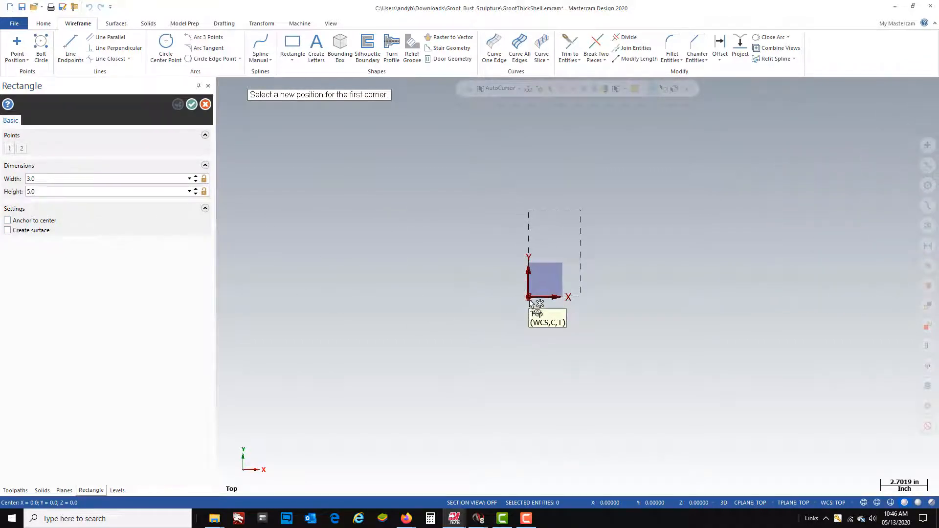
{"action": "left_click", "coordinate": [528, 298]}
{"action": "left_click", "coordinate": [191, 104]}
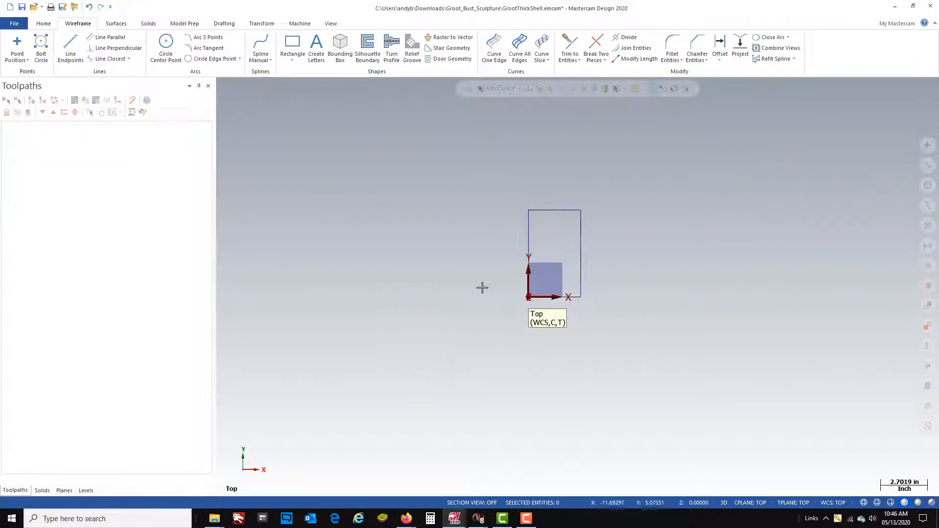
- Start a Dynamic transform of all four rectangle lines and place the gnomon near the rectangle's centre
{"action": "scroll", "coordinate": [580, 297], "scroll_direction": "up", "scroll_amount": 3}
{"action": "scroll", "coordinate": [409, 310], "scroll_direction": "down", "scroll_amount": 8}
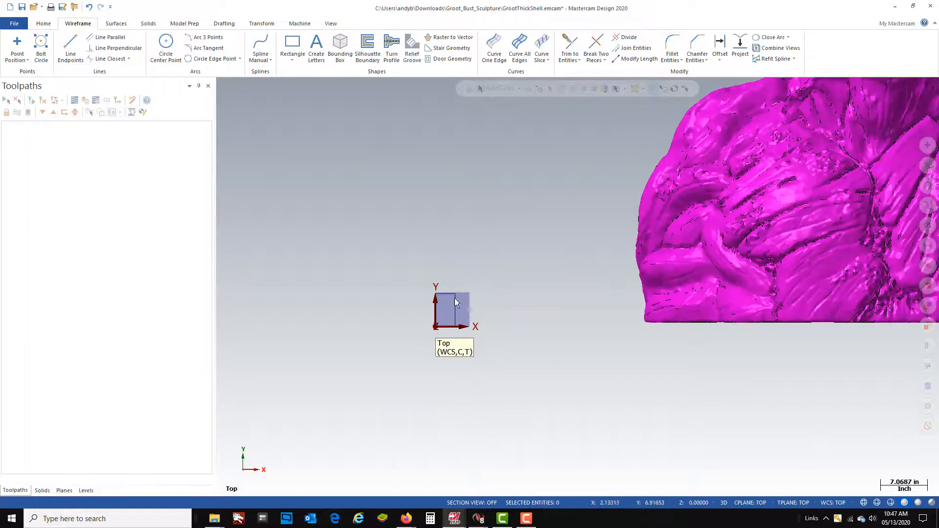
{"action": "scroll", "coordinate": [438, 327], "scroll_direction": "up", "scroll_amount": 1}
{"action": "scroll", "coordinate": [438, 326], "scroll_direction": "up", "scroll_amount": 10}
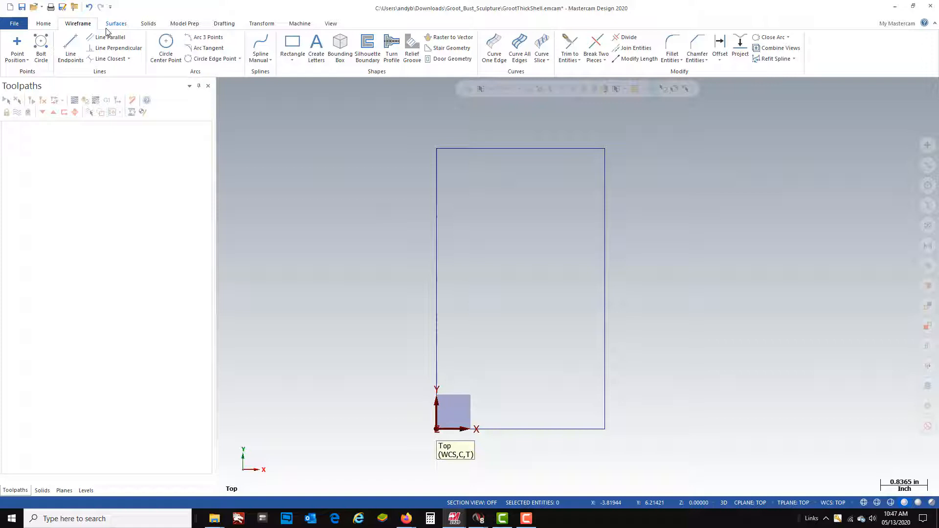
{"action": "left_click", "coordinate": [261, 25]}
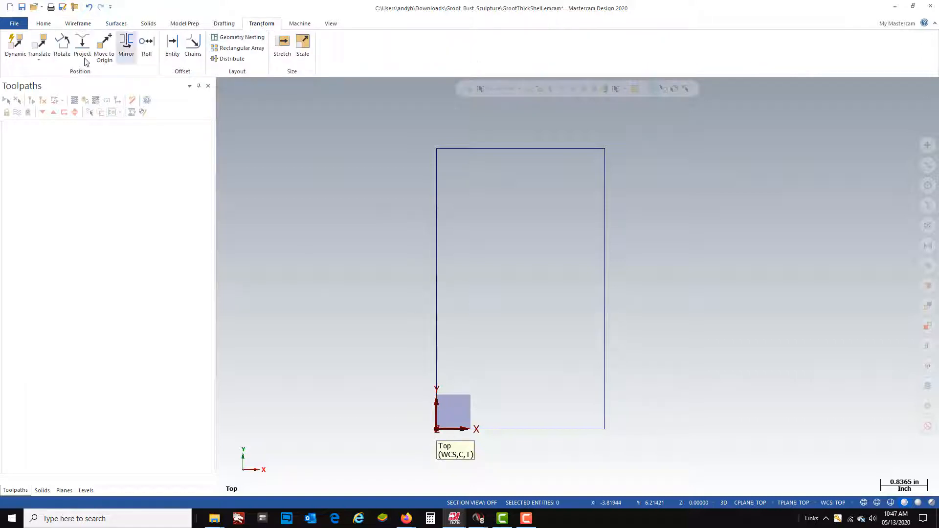
{"action": "left_click", "coordinate": [9, 49]}
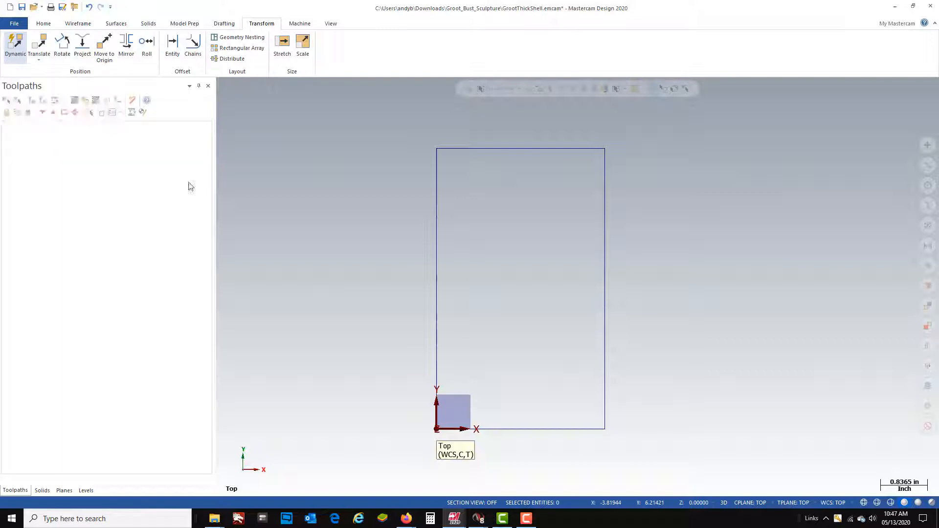
{"action": "left_click", "coordinate": [533, 153]}
{"action": "left_click", "coordinate": [603, 220]}
{"action": "left_click", "coordinate": [519, 429]}
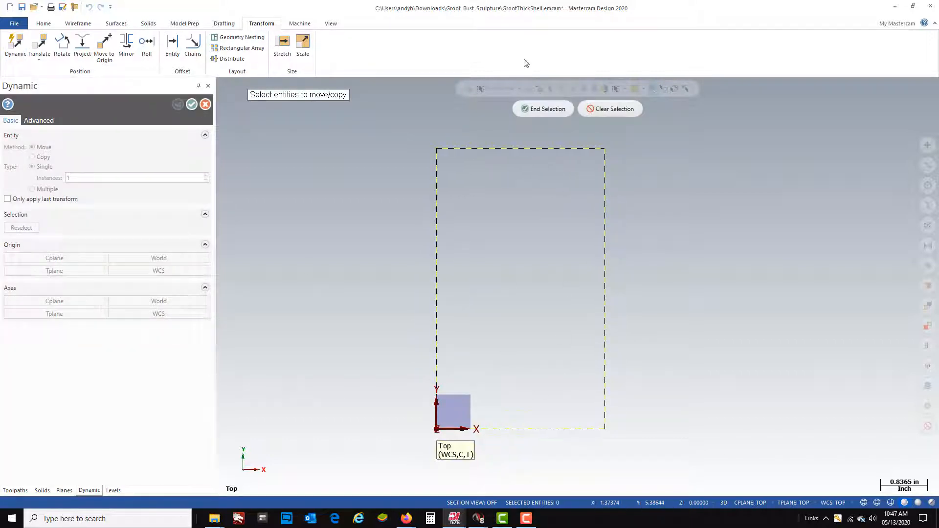
{"action": "left_click", "coordinate": [541, 110]}
{"action": "middle_click_drag", "start_coordinate": [525, 430], "coordinate": [509, 337]}
{"action": "left_click", "coordinate": [549, 333]}
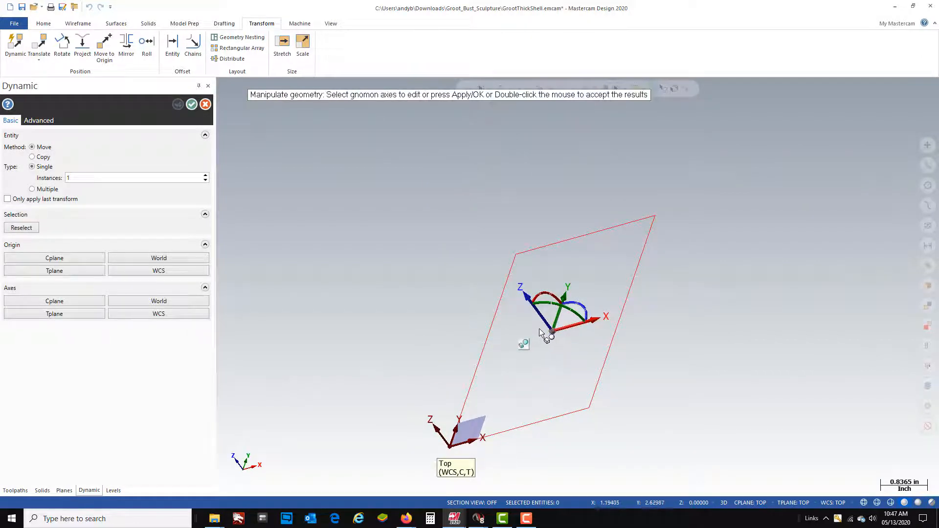
- Translate the rectangle -0.25 in along the gnomon's Z axis
{"action": "left_click", "coordinate": [541, 318]}
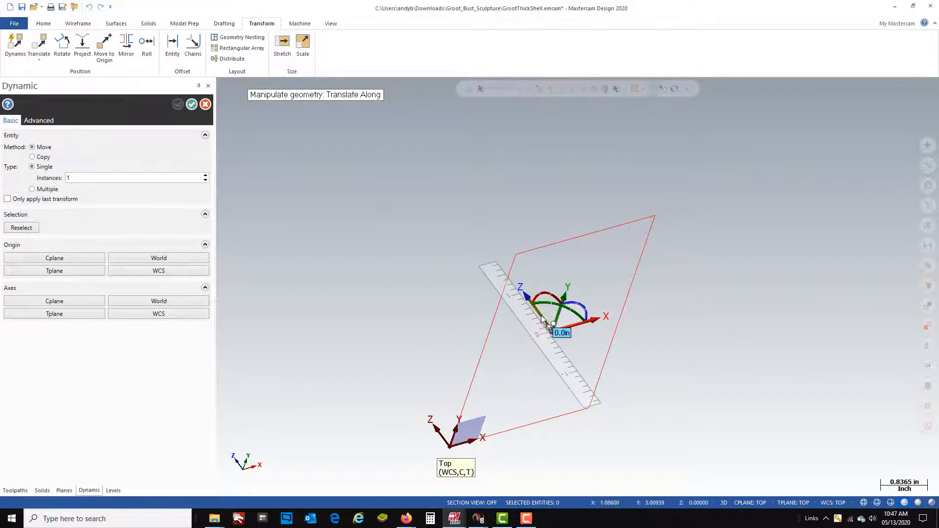
{"action": "left_click", "coordinate": [542, 318]}
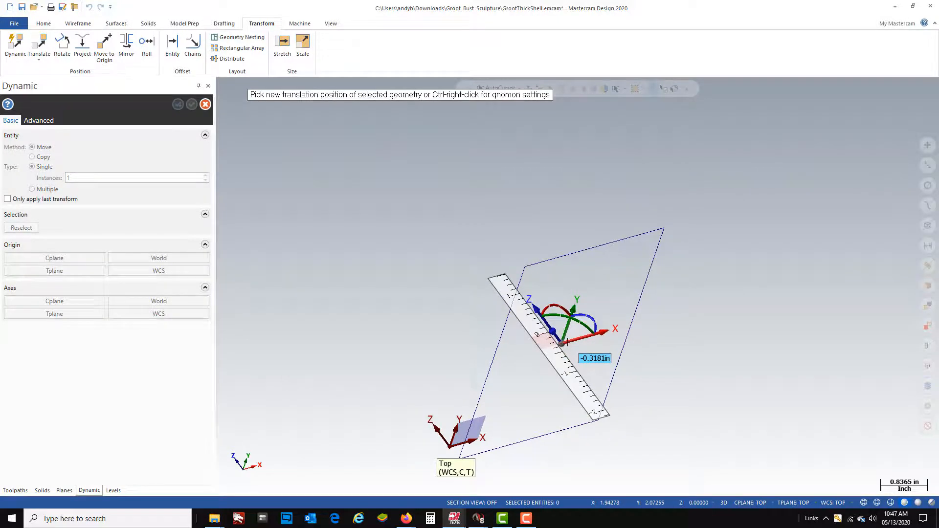
{"action": "type", "text": "-0"}
{"action": "type", "text": ".25"}
{"action": "key", "text": "Return"}
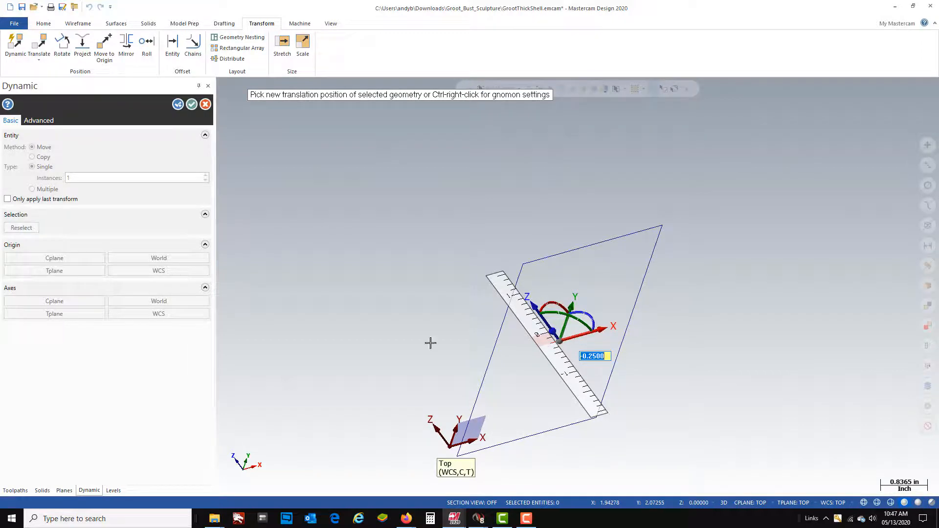
{"action": "key", "text": "Return"}
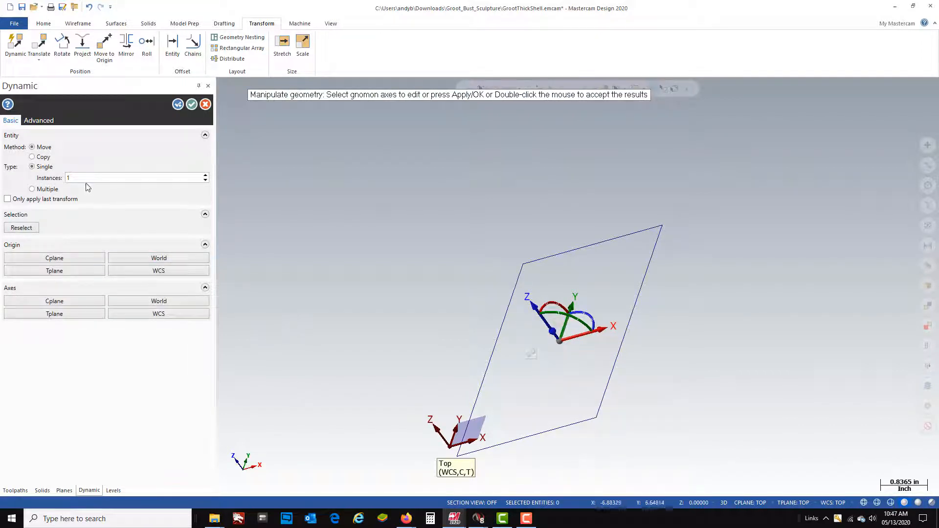
- Switch the transform method to Copy with 2 instances and accept it
{"action": "left_click", "coordinate": [32, 157]}
{"action": "double_click", "coordinate": [65, 177]}
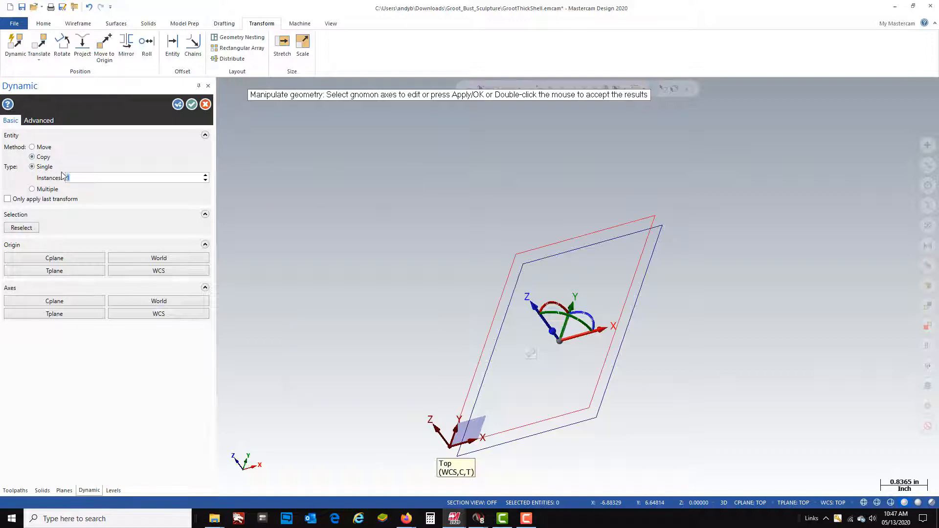
{"action": "key", "text": "Return"}
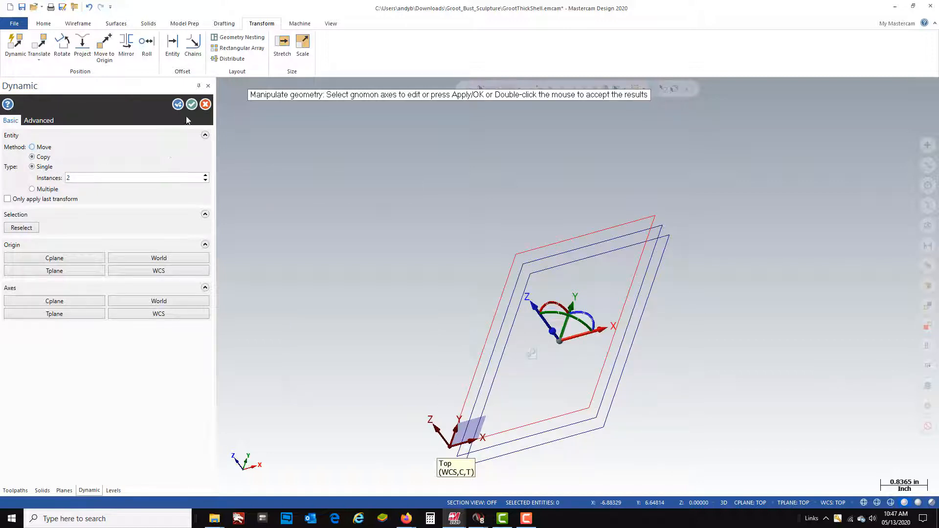
{"action": "left_click", "coordinate": [192, 104]}
- Create a flat boundary surface from the middle rectangle, the first copy below the original, and keep the command active
{"action": "scroll", "coordinate": [599, 379], "scroll_direction": "up", "scroll_amount": 2}
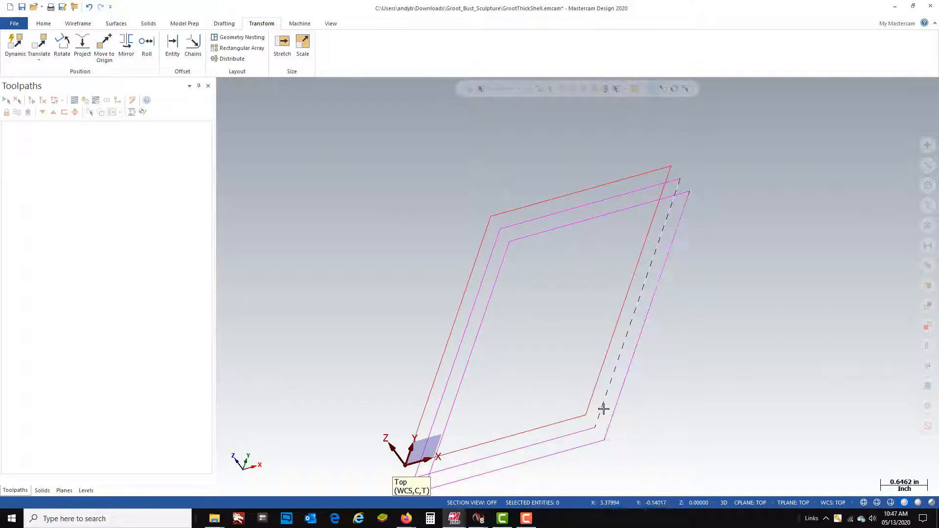
{"action": "scroll", "coordinate": [519, 318], "scroll_direction": "down", "scroll_amount": 2}
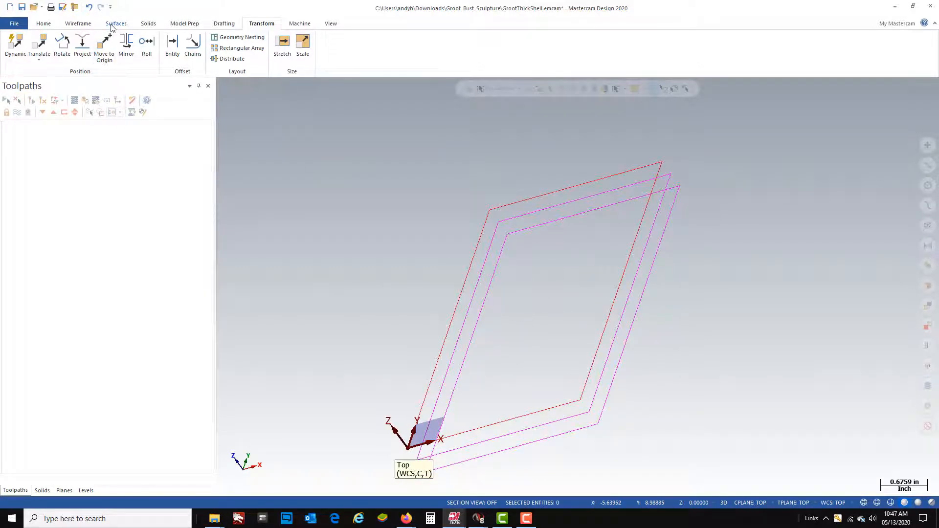
{"action": "left_click", "coordinate": [113, 25]}
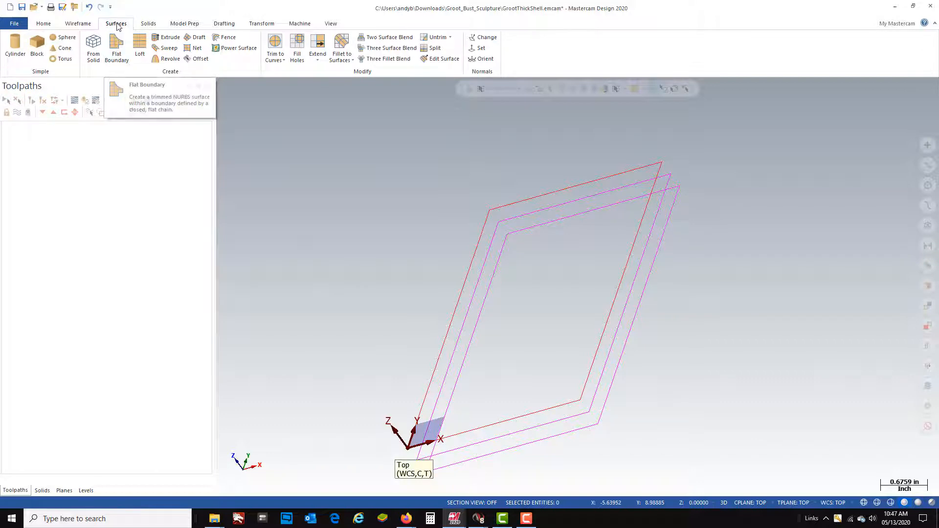
{"action": "left_click", "coordinate": [117, 48]}
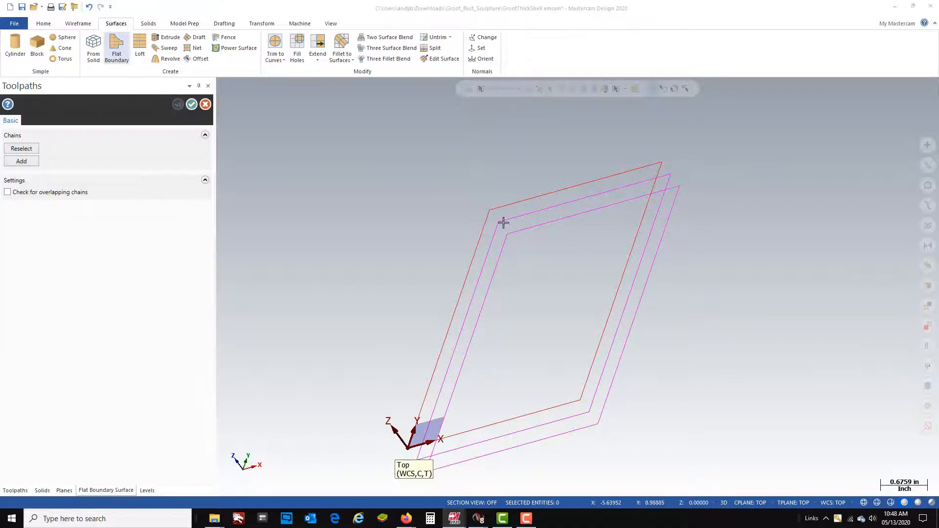
{"action": "left_click", "coordinate": [619, 333]}
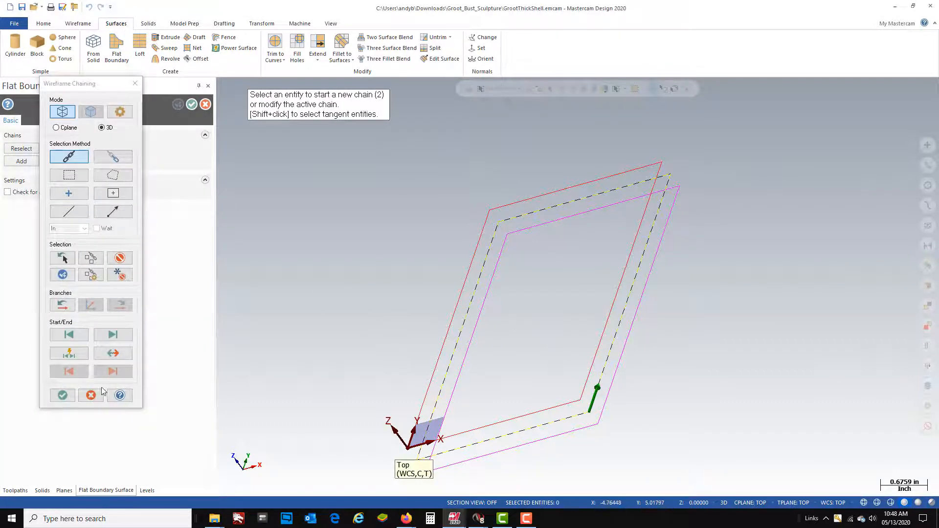
{"action": "left_click", "coordinate": [65, 397]}
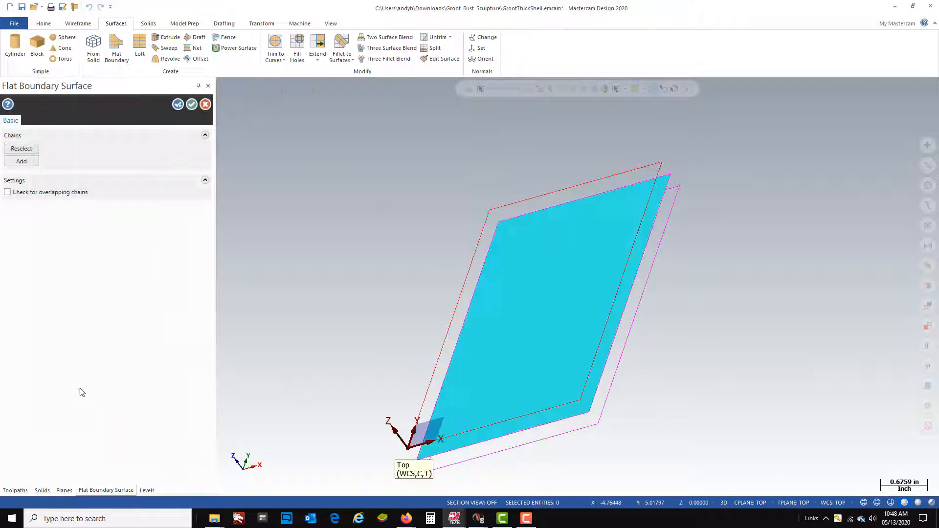
{"action": "left_click", "coordinate": [178, 105]}
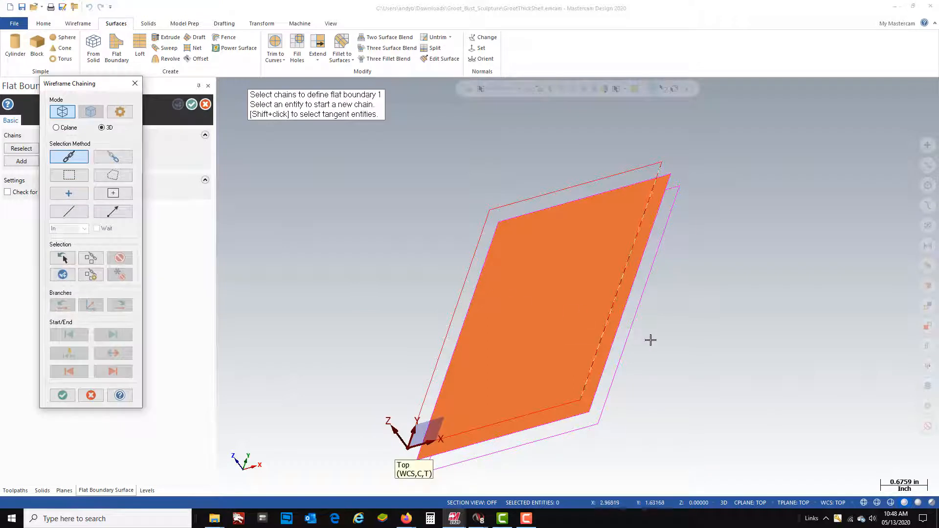
- Create a second flat boundary surface from the lowest rectangle and finish the command
{"action": "left_click", "coordinate": [625, 342]}
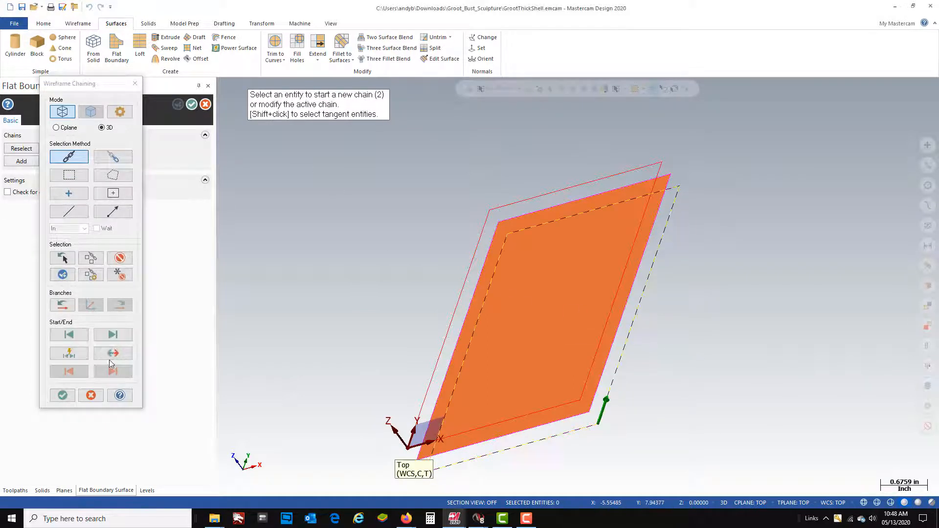
{"action": "left_click", "coordinate": [62, 395]}
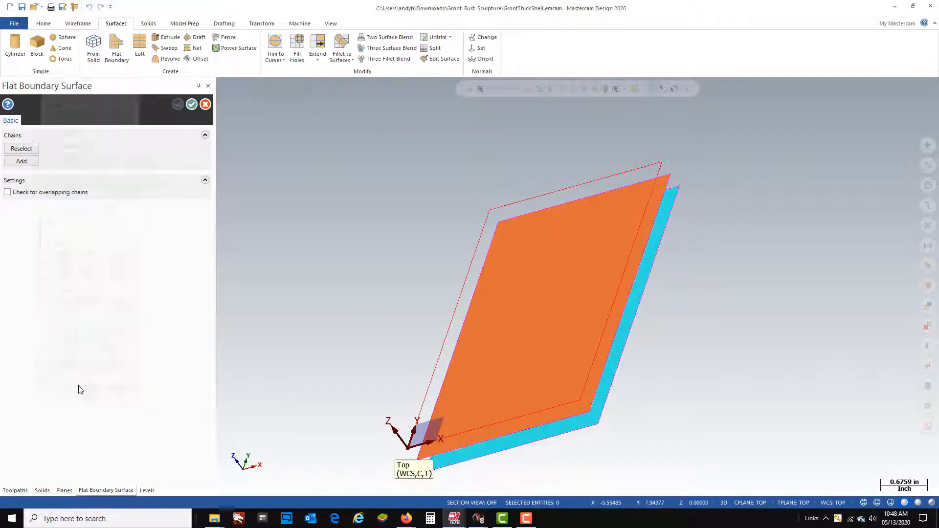
{"action": "left_click", "coordinate": [190, 105]}
- Create a lofted surface between the middle and lowest rectangles to close the sides of the plate
{"action": "middle_click_drag", "start_coordinate": [473, 274], "coordinate": [631, 340]}
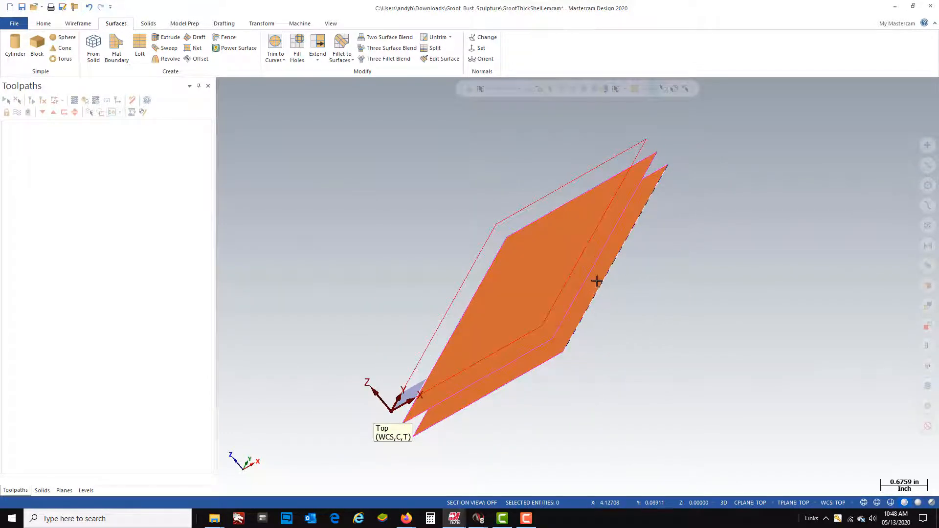
{"action": "left_click", "coordinate": [140, 53]}
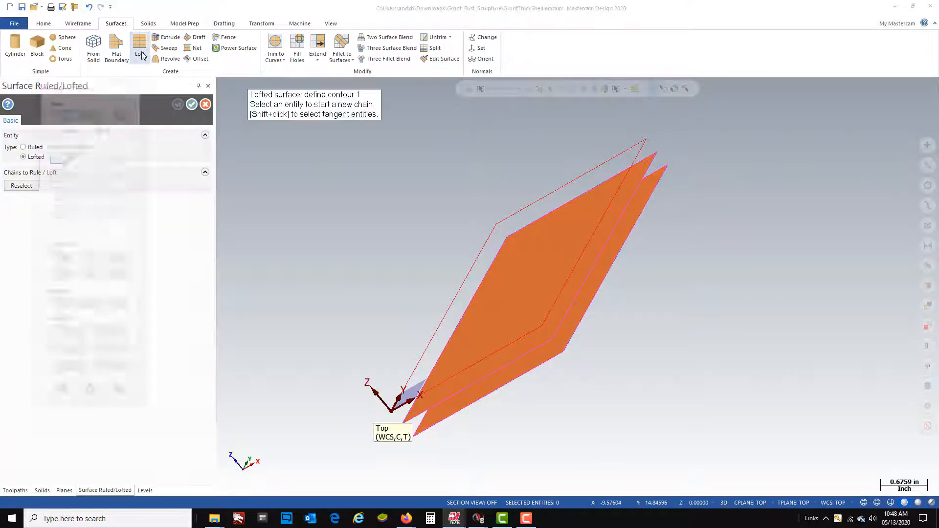
{"action": "left_click", "coordinate": [579, 293]}
{"action": "left_click", "coordinate": [587, 309]}
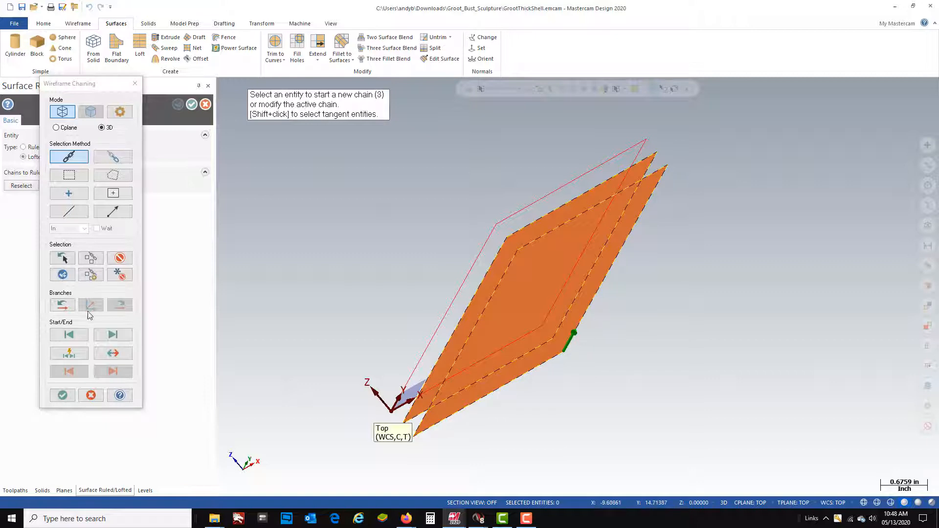
{"action": "left_click", "coordinate": [65, 396]}
{"action": "mouse_move", "coordinate": [599, 321]}
{"action": "middle_mouse_down"}
{"action": "mouse_move", "coordinate": [595, 272]}
{"action": "mouse_move", "coordinate": [633, 245]}
{"action": "mouse_move", "coordinate": [541, 314]}
{"action": "mouse_move", "coordinate": [562, 341]}
{"action": "middle_mouse_up"}
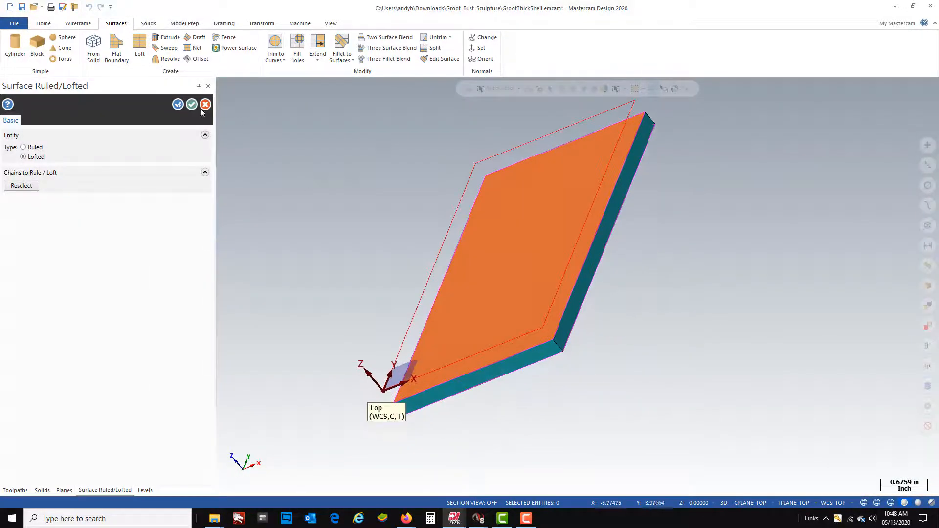
{"action": "left_click", "coordinate": [190, 105]}
- Examine the closed plate from several angles, and compare its size with the bust in the Top (WCS) view
{"action": "mouse_move", "coordinate": [579, 209]}
{"action": "middle_mouse_down"}
{"action": "mouse_move", "coordinate": [525, 324]}
{"action": "mouse_move", "coordinate": [541, 344]}
{"action": "mouse_move", "coordinate": [568, 329]}
{"action": "mouse_move", "coordinate": [590, 357]}
{"action": "mouse_move", "coordinate": [805, 148]}
{"action": "middle_mouse_up"}
{"action": "scroll", "coordinate": [576, 390], "scroll_direction": "up", "scroll_amount": 10}
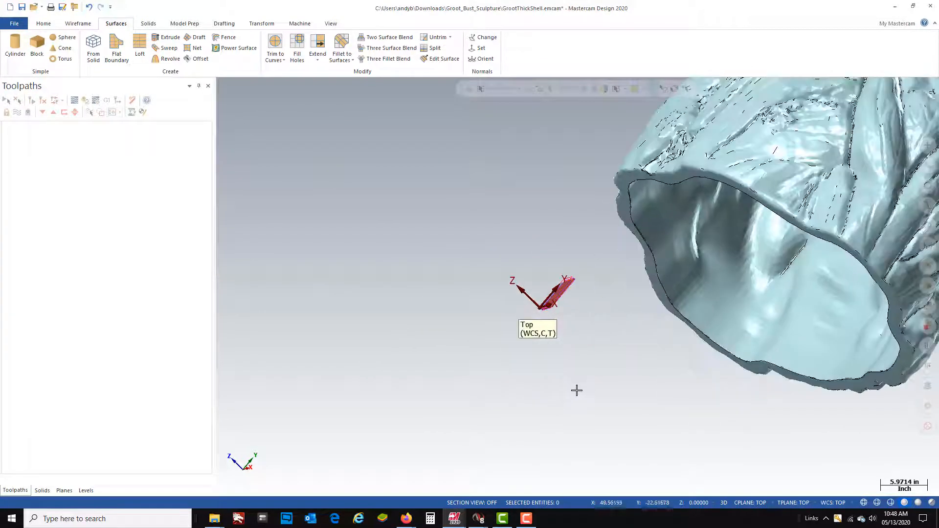
{"action": "mouse_move", "coordinate": [631, 310]}
{"action": "middle_mouse_down"}
{"action": "mouse_move", "coordinate": [582, 289]}
{"action": "mouse_move", "coordinate": [672, 300]}
{"action": "middle_mouse_up"}
{"action": "right_click", "coordinate": [672, 299]}
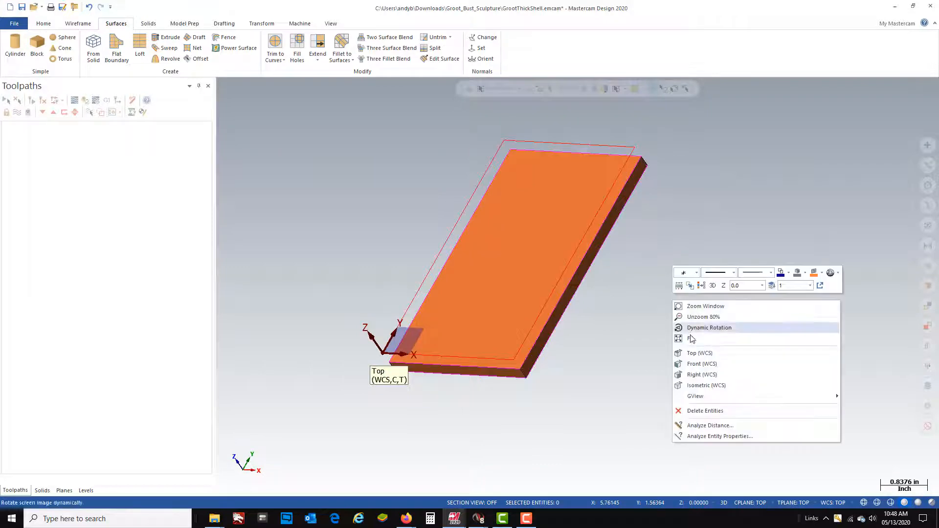
{"action": "left_click", "coordinate": [697, 354]}
{"action": "scroll", "coordinate": [335, 281], "scroll_direction": "down", "scroll_amount": 10}
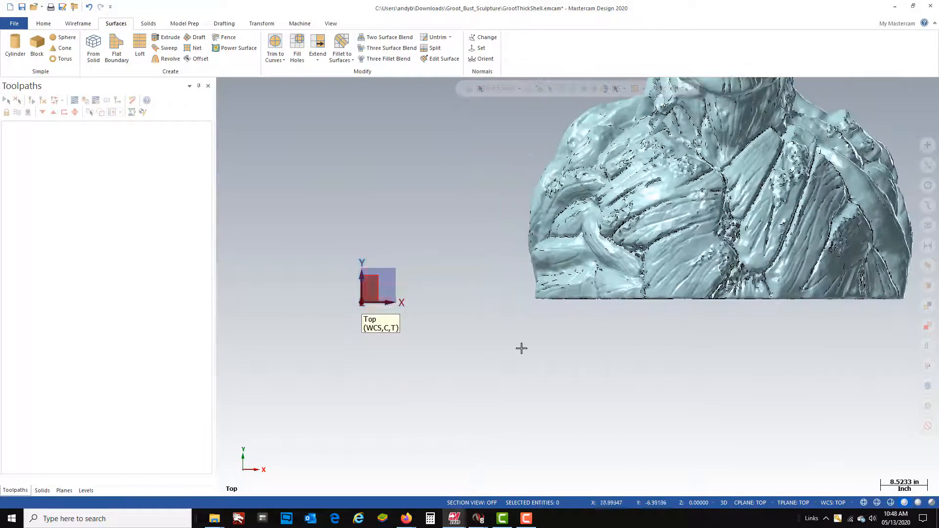
{"action": "scroll", "coordinate": [518, 365], "scroll_direction": "down", "scroll_amount": 2}
{"action": "scroll", "coordinate": [518, 365], "scroll_direction": "up", "scroll_amount": 1}
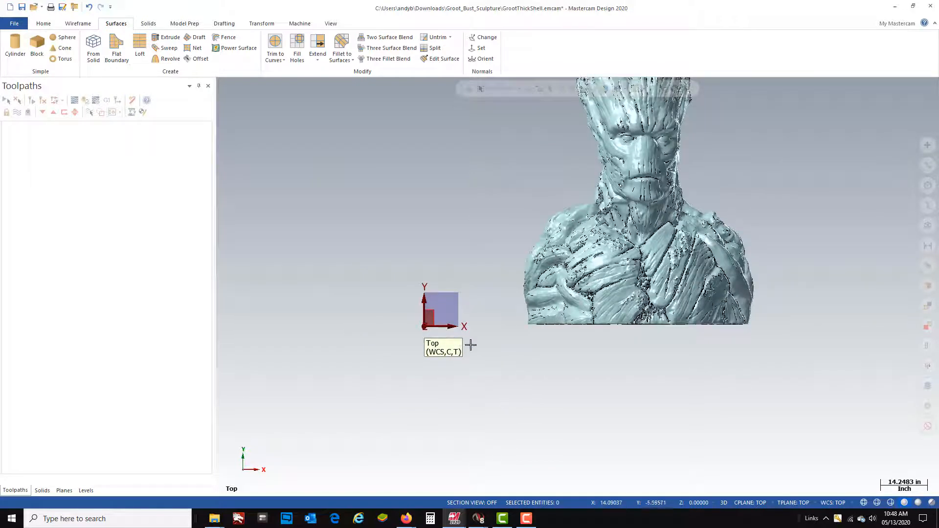
- Scale the whole bust uniformly by a factor of 0.05 using the Move method
{"action": "left_click", "coordinate": [262, 23]}
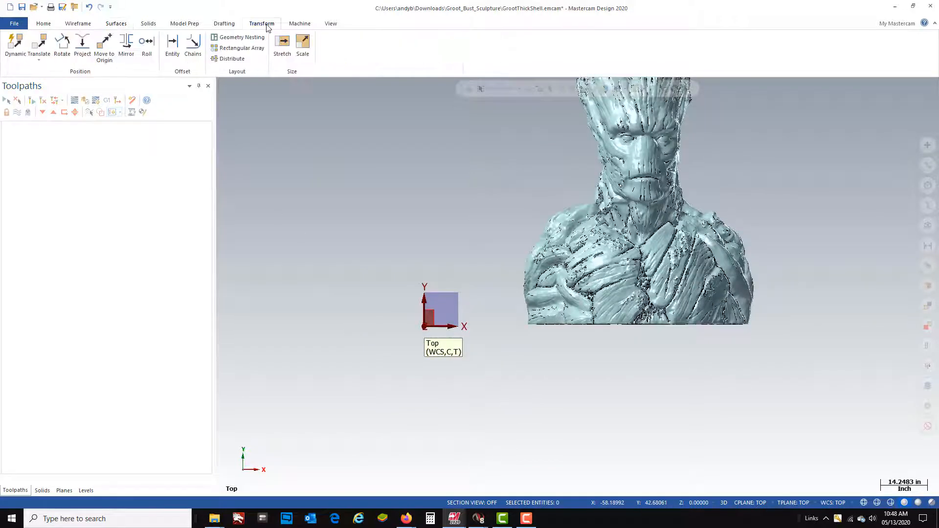
{"action": "left_click", "coordinate": [303, 45]}
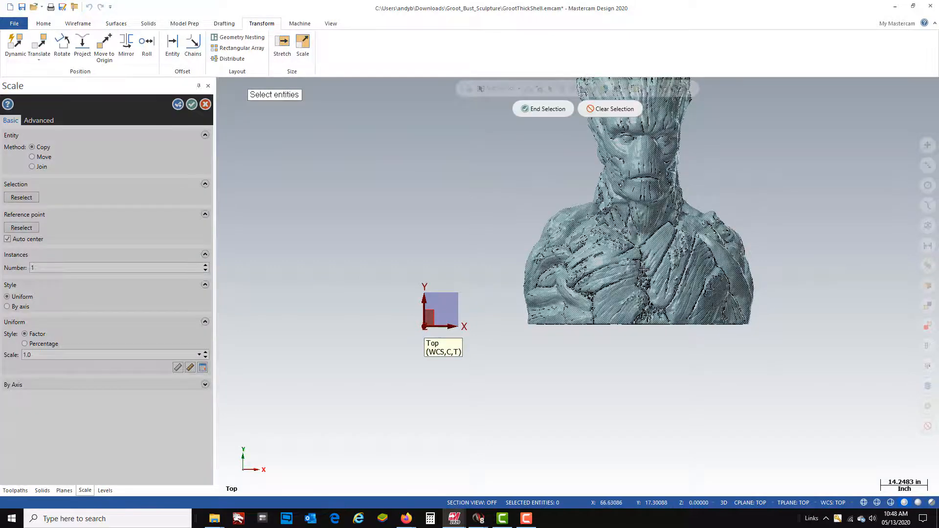
{"action": "left_click", "coordinate": [557, 139]}
{"action": "left_click", "coordinate": [543, 108]}
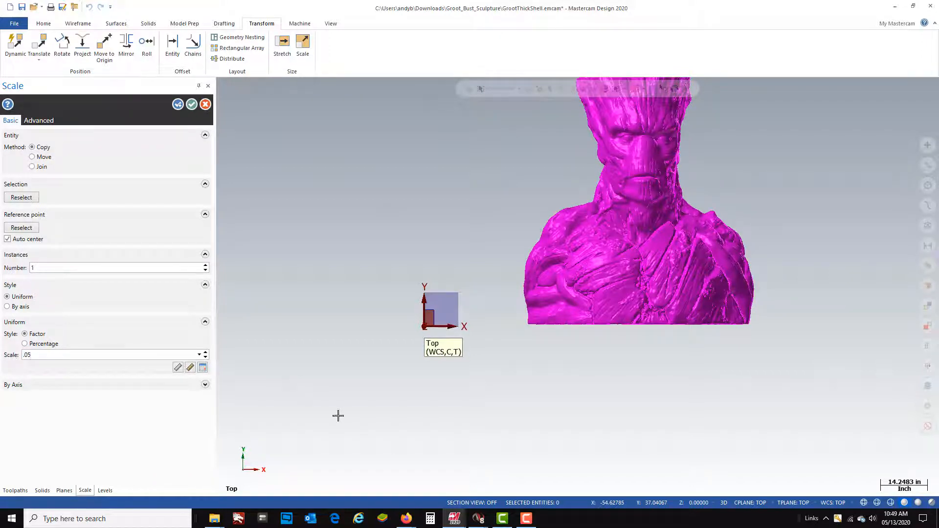
{"action": "key", "text": "Tab"}
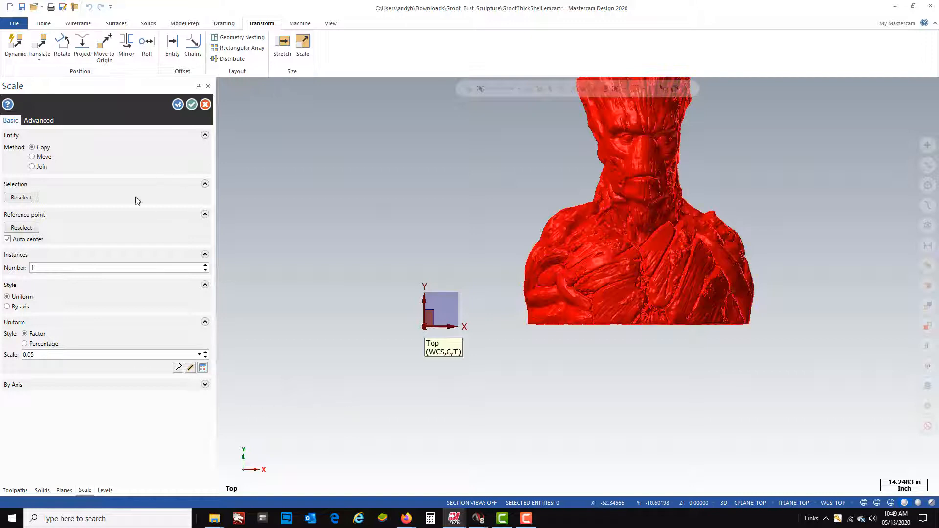
{"action": "left_click", "coordinate": [34, 158]}
{"action": "scroll", "coordinate": [419, 312], "scroll_direction": "up", "scroll_amount": 2}
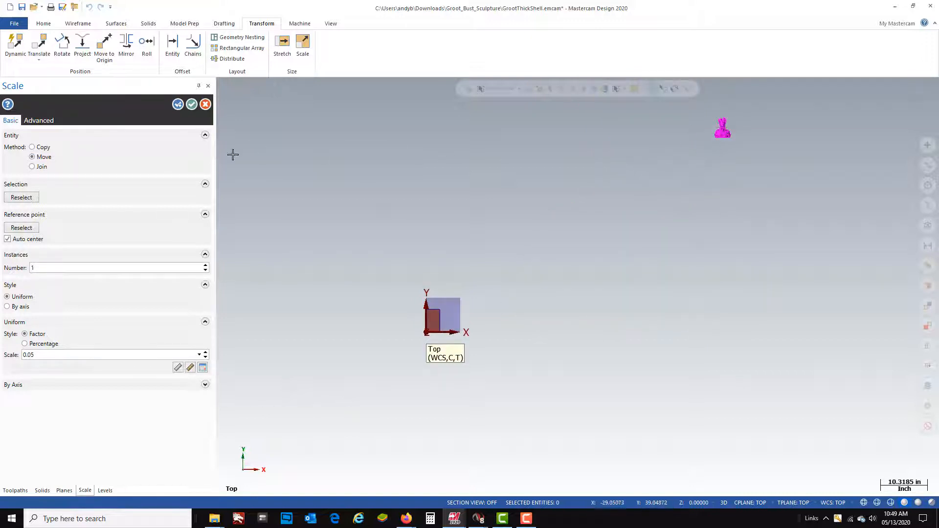
{"action": "left_click", "coordinate": [191, 105]}
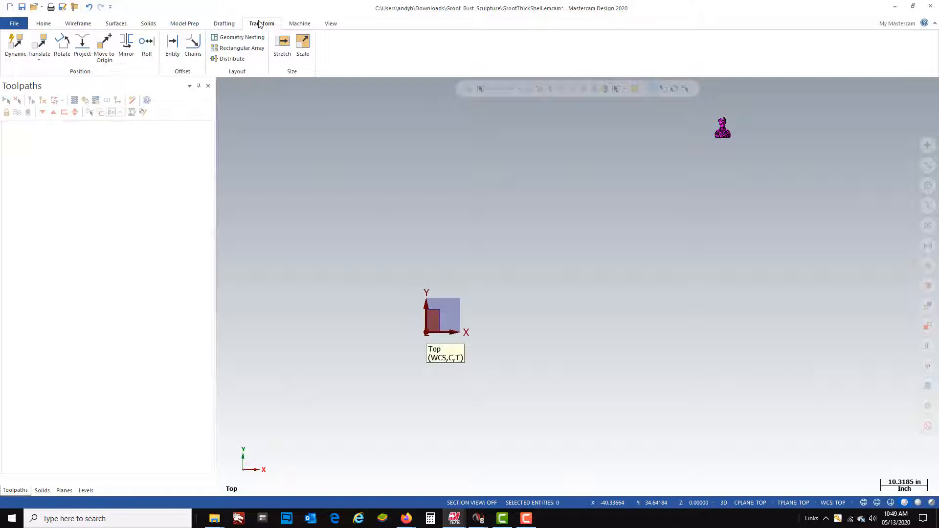
- Copy the small bust onto the plate with one Dynamic transform instance, placing its gnomon origin near the plate's middle
{"action": "left_click", "coordinate": [15, 43]}
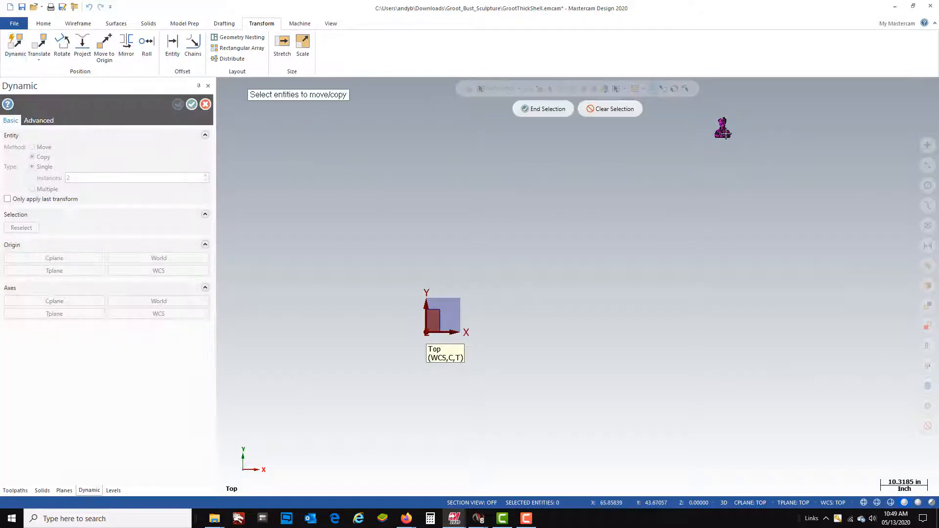
{"action": "left_click", "coordinate": [547, 109]}
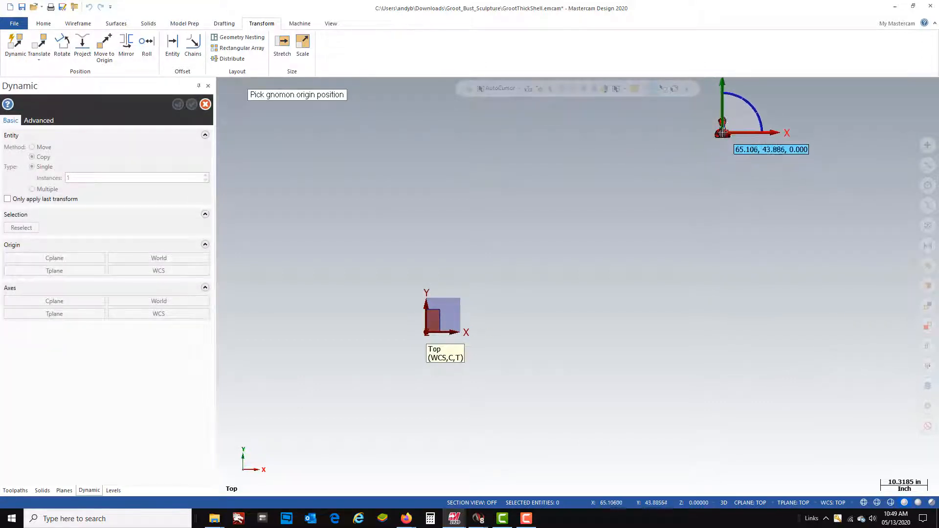
{"action": "left_click", "coordinate": [722, 133]}
{"action": "left_click", "coordinate": [723, 131]}
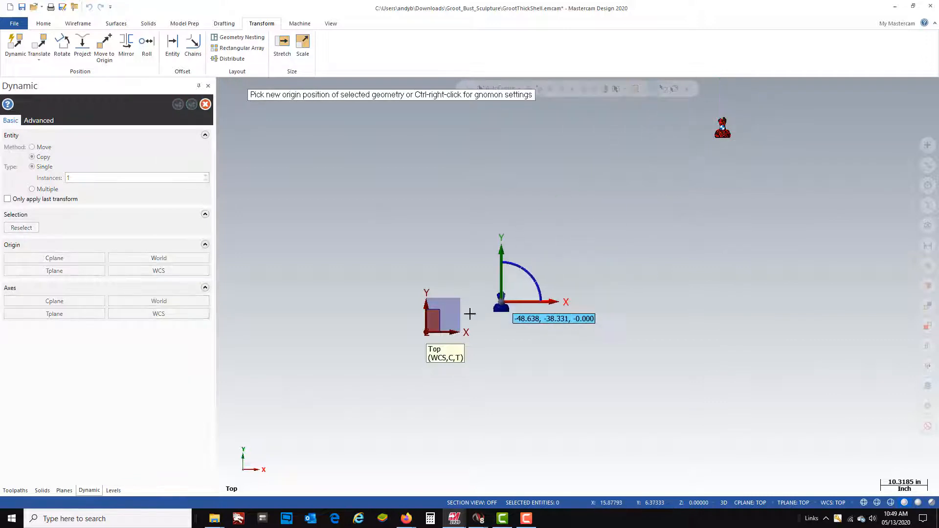
{"action": "scroll", "coordinate": [440, 323], "scroll_direction": "up", "scroll_amount": 10}
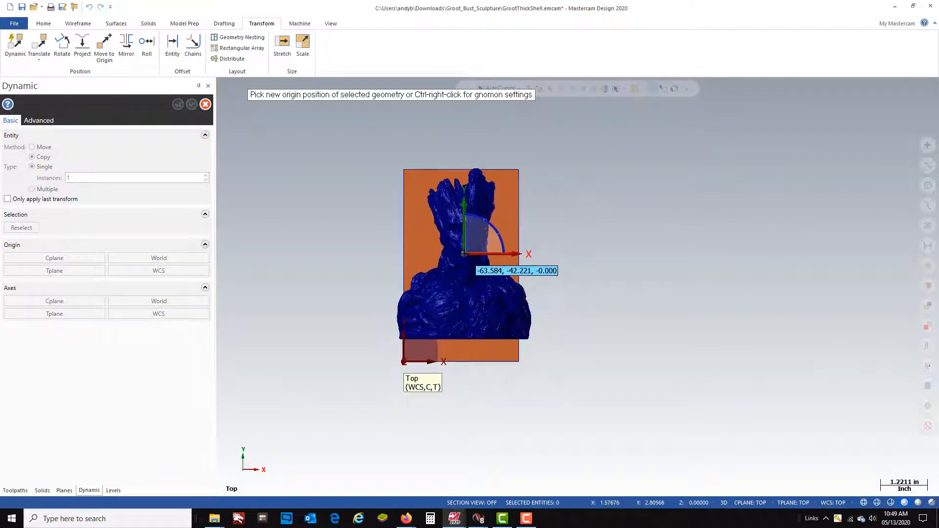
{"action": "left_click", "coordinate": [463, 254]}
{"action": "left_click", "coordinate": [194, 106]}
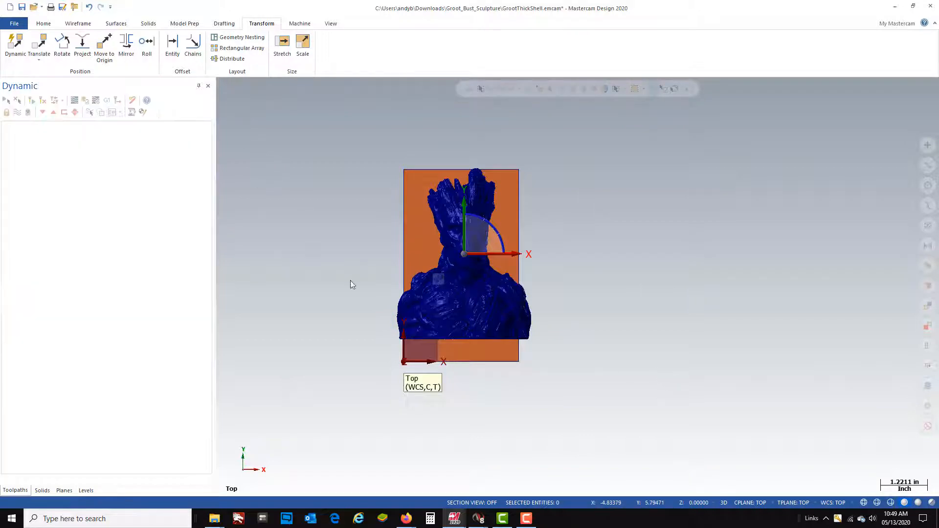
- Scale the bust on the plate uniformly by a factor of 0.8 using the Move method
{"action": "scroll", "coordinate": [459, 303], "scroll_direction": "up", "scroll_amount": 2}
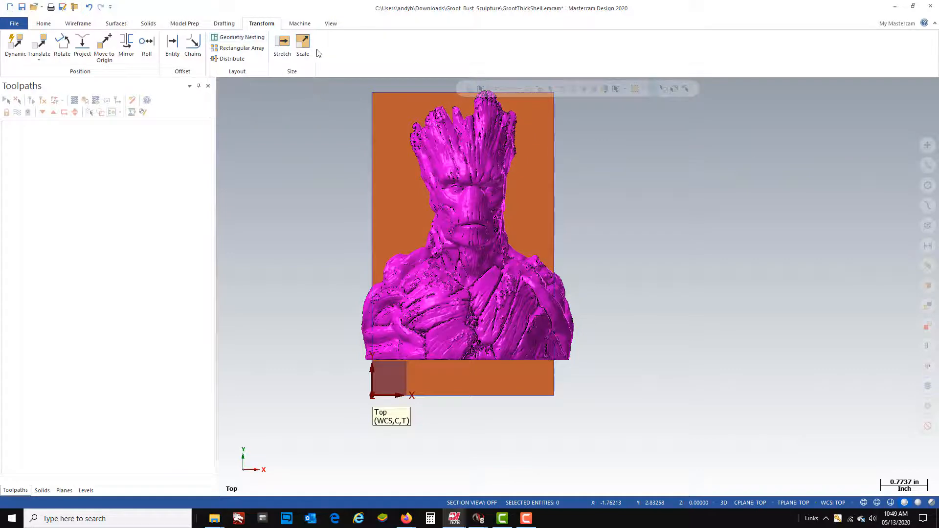
{"action": "left_click", "coordinate": [303, 43]}
{"action": "left_click", "coordinate": [510, 132]}
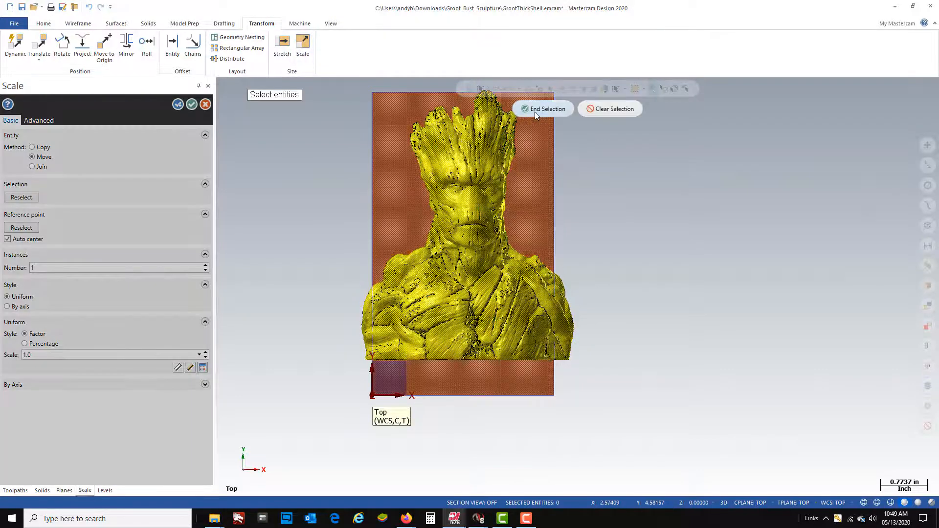
{"action": "left_click", "coordinate": [528, 109]}
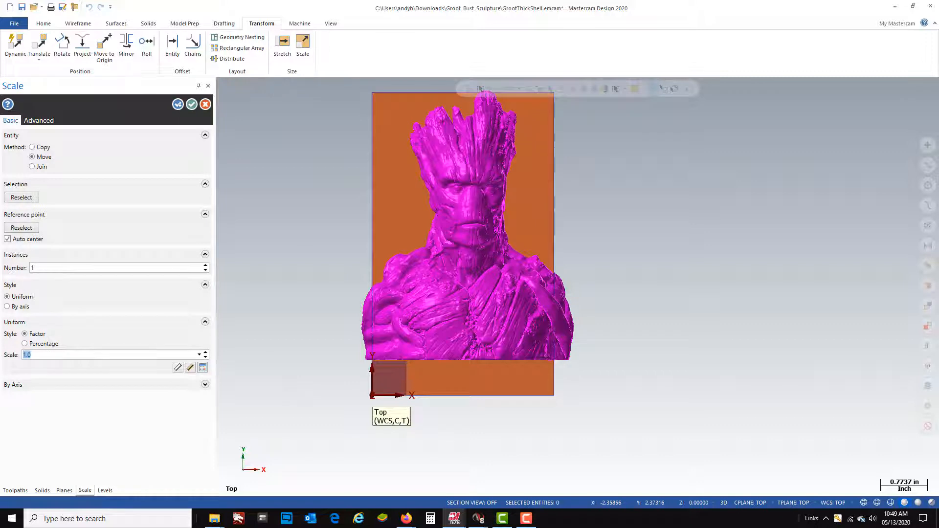
{"action": "key", "text": "Tab"}
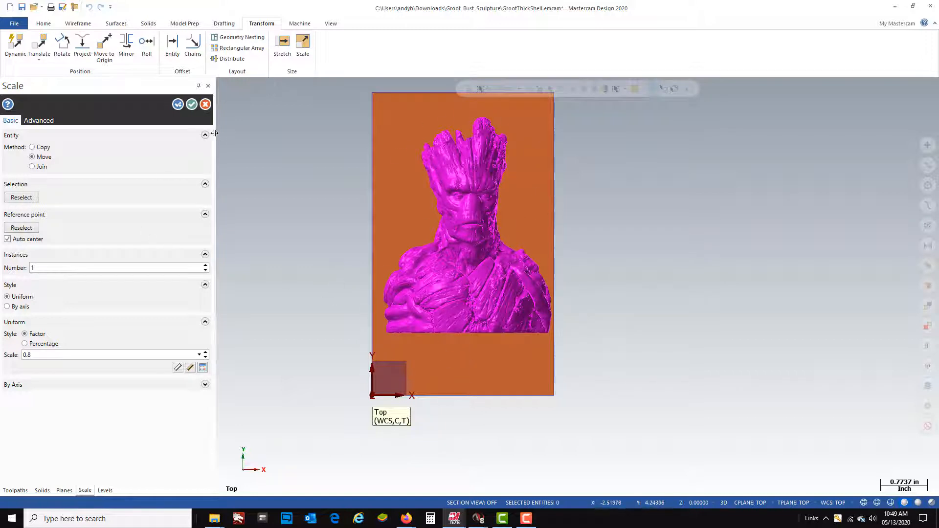
{"action": "left_click", "coordinate": [192, 104]}
{"action": "scroll", "coordinate": [687, 274], "scroll_direction": "down", "scroll_amount": 1}
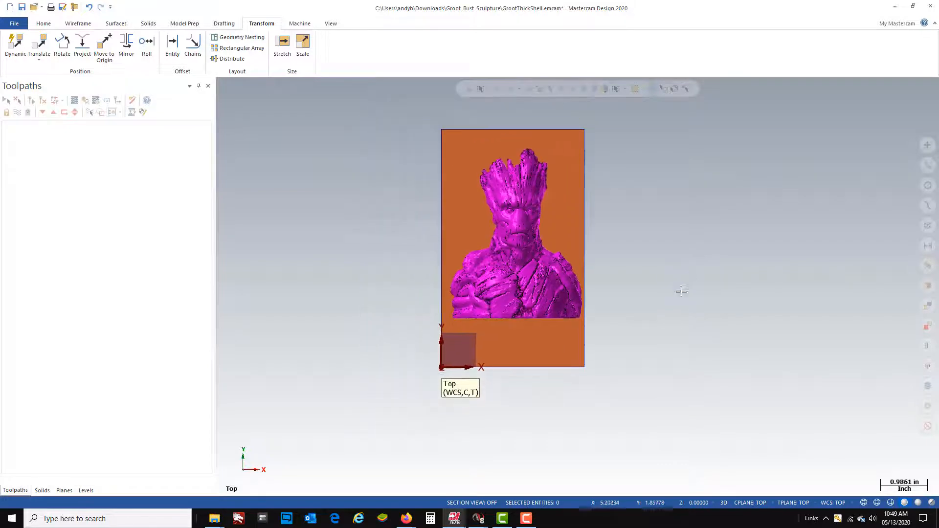
- Shift the bust about 0.05 in toward -X and 0.2 in toward +Y on the plate with Dynamic transform, using the Move method
{"action": "scroll", "coordinate": [562, 301], "scroll_direction": "up", "scroll_amount": 2}
{"action": "scroll", "coordinate": [641, 440], "scroll_direction": "down", "scroll_amount": 1}
{"action": "scroll", "coordinate": [565, 342], "scroll_direction": "up", "scroll_amount": 1}
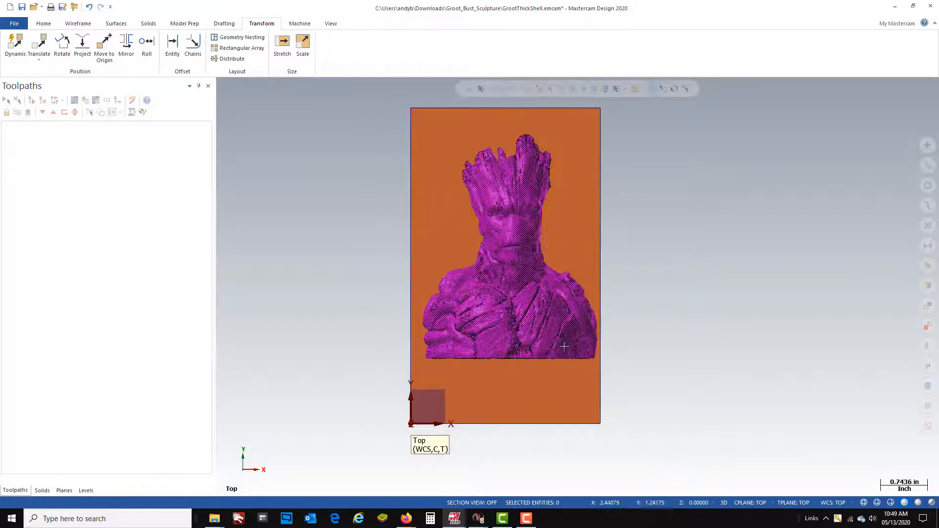
{"action": "left_click", "coordinate": [15, 44]}
{"action": "left_click", "coordinate": [498, 284]}
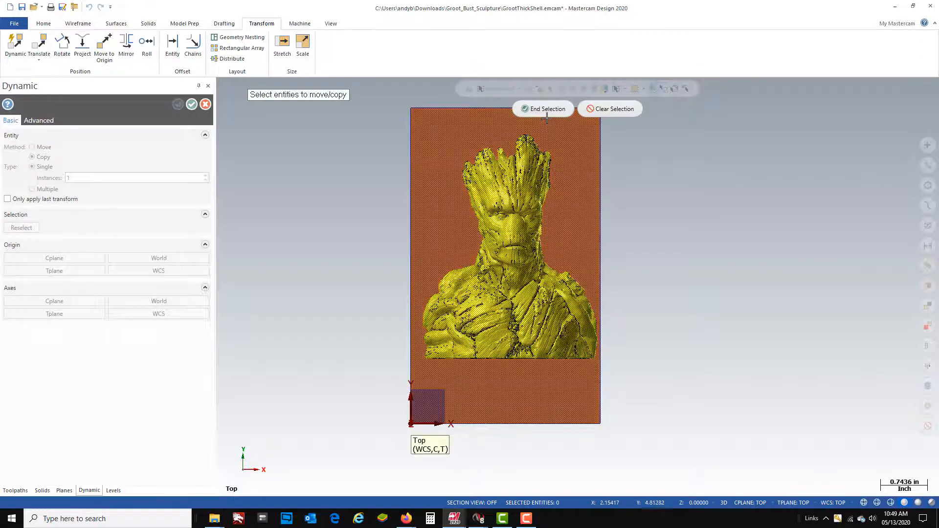
{"action": "left_click", "coordinate": [546, 109]}
{"action": "left_click", "coordinate": [510, 246]}
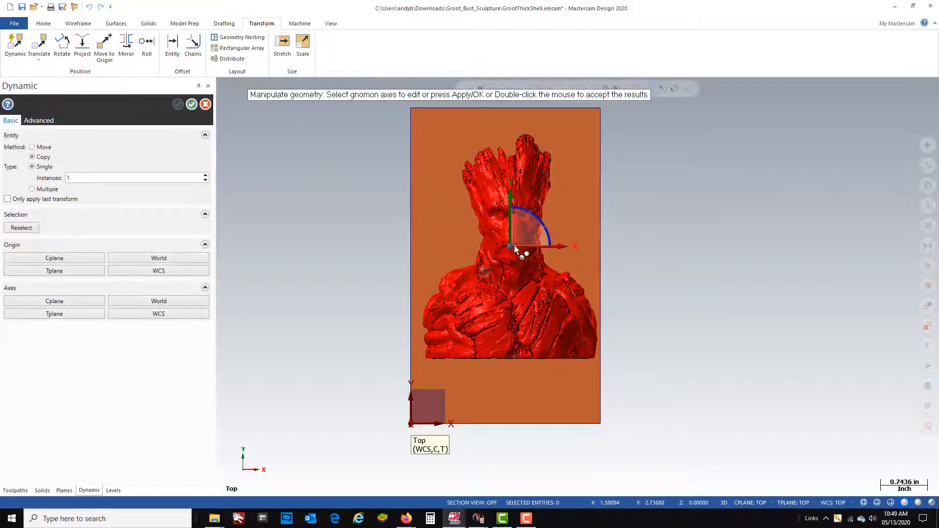
{"action": "left_click", "coordinate": [510, 248]}
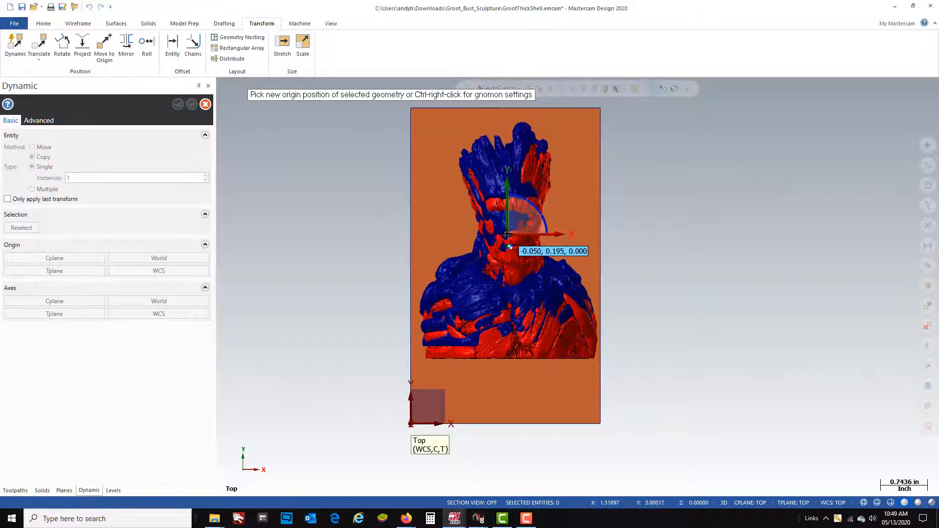
{"action": "left_click", "coordinate": [510, 248]}
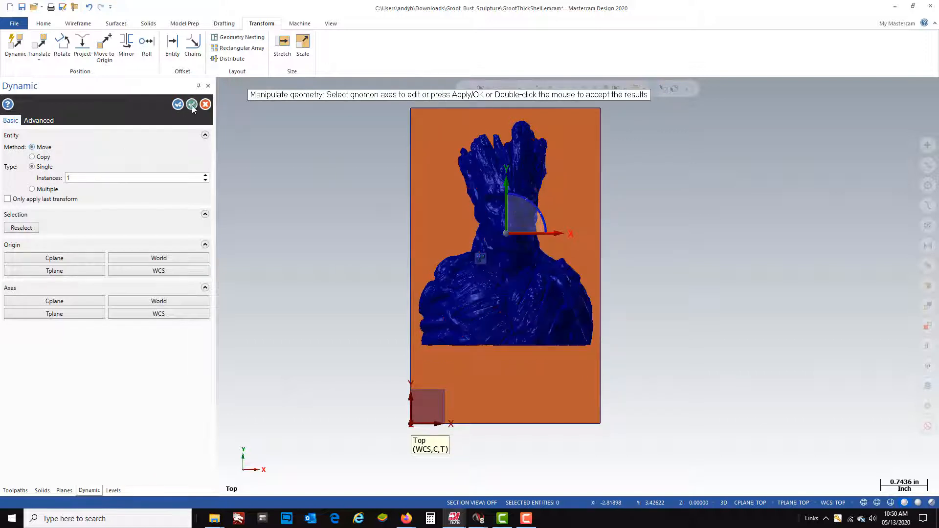
{"action": "left_click", "coordinate": [192, 104]}
- Delete the leftover small bust that sits far away from the plate
{"action": "scroll", "coordinate": [642, 279], "scroll_direction": "down", "scroll_amount": 10}
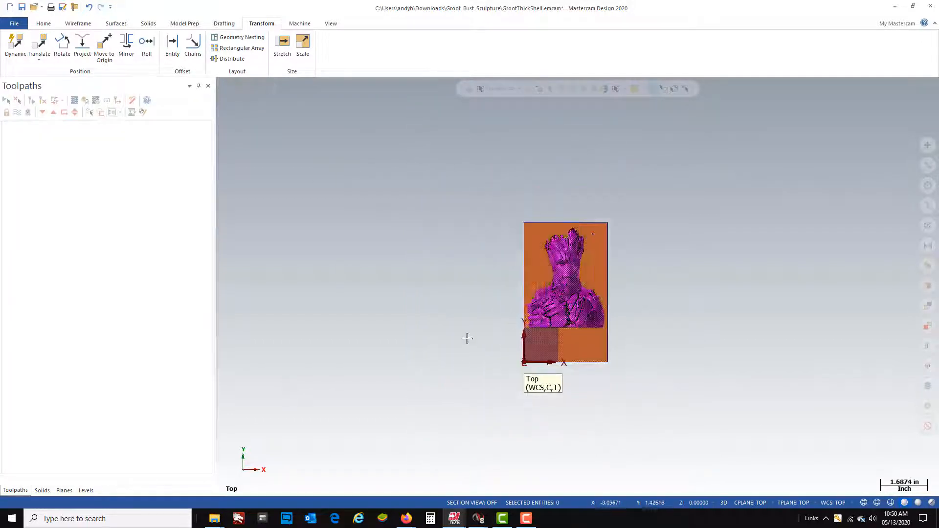
{"action": "scroll", "coordinate": [447, 346], "scroll_direction": "down", "scroll_amount": 2}
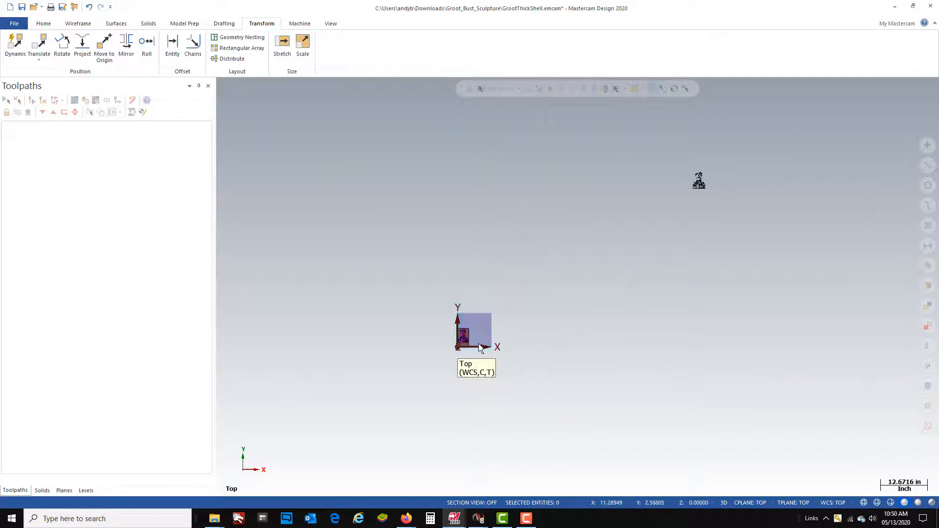
{"action": "scroll", "coordinate": [478, 344], "scroll_direction": "up", "scroll_amount": 2}
{"action": "scroll", "coordinate": [558, 336], "scroll_direction": "down", "scroll_amount": 2}
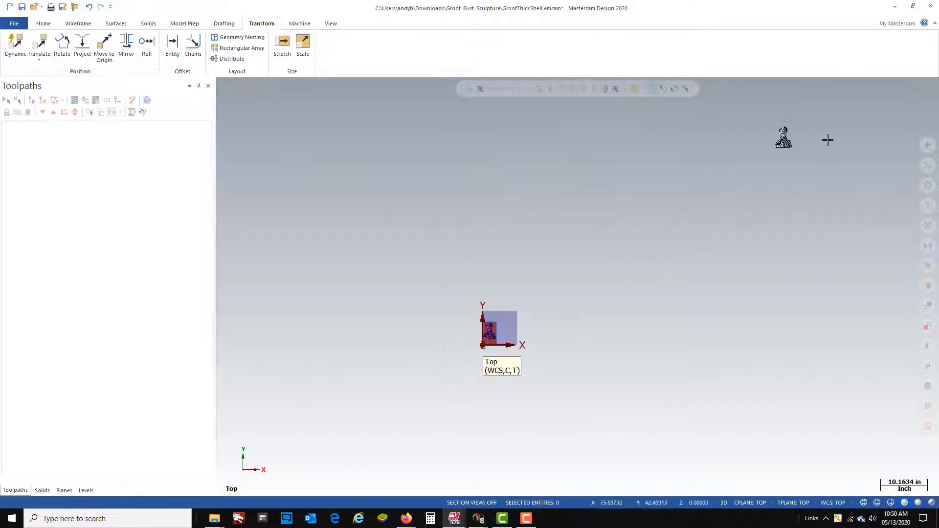
{"action": "left_click", "coordinate": [785, 141]}
{"action": "key", "text": "Delete"}
{"action": "scroll", "coordinate": [476, 371], "scroll_direction": "up", "scroll_amount": 3}
{"action": "scroll", "coordinate": [503, 300], "scroll_direction": "up", "scroll_amount": 8}
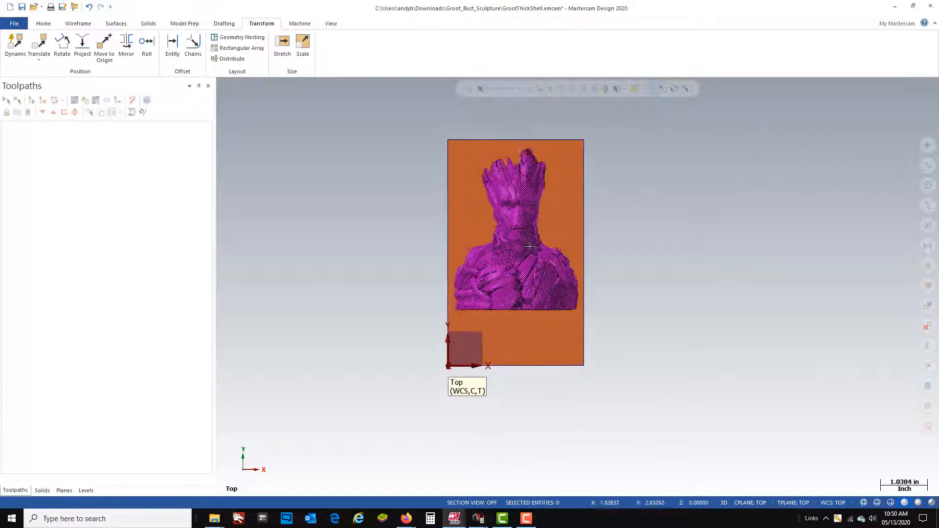
{"action": "scroll", "coordinate": [531, 324], "scroll_direction": "down", "scroll_amount": 1}
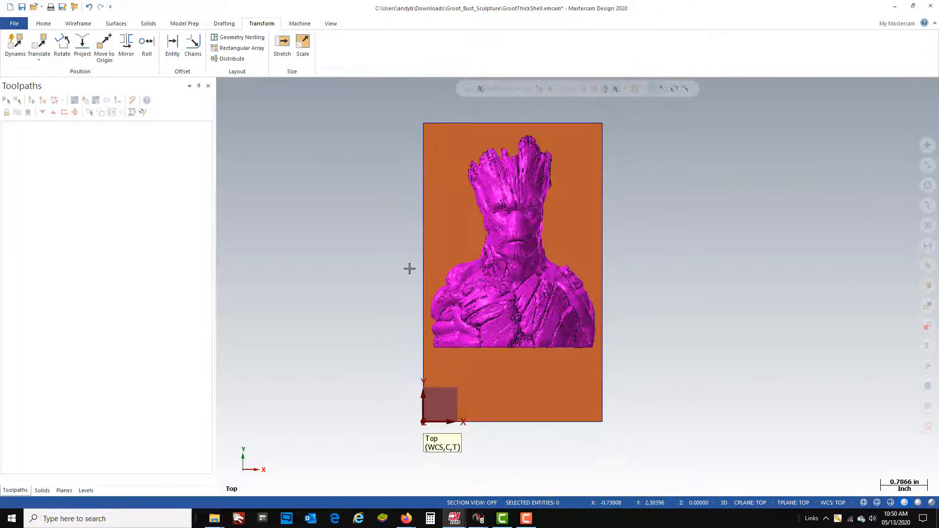
- Save the current part file
{"action": "middle_click_drag", "start_coordinate": [528, 406], "coordinate": [366, 389]}
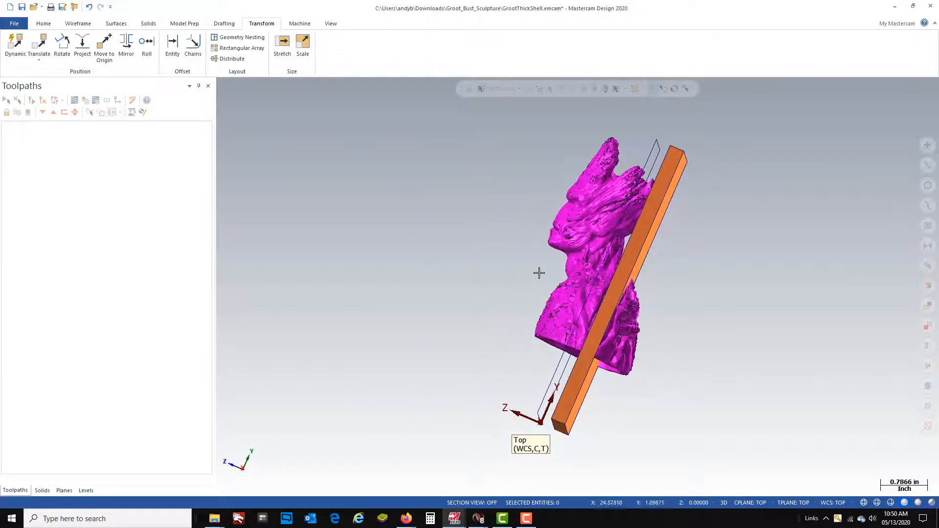
{"action": "key", "text": "ctrl+s"}
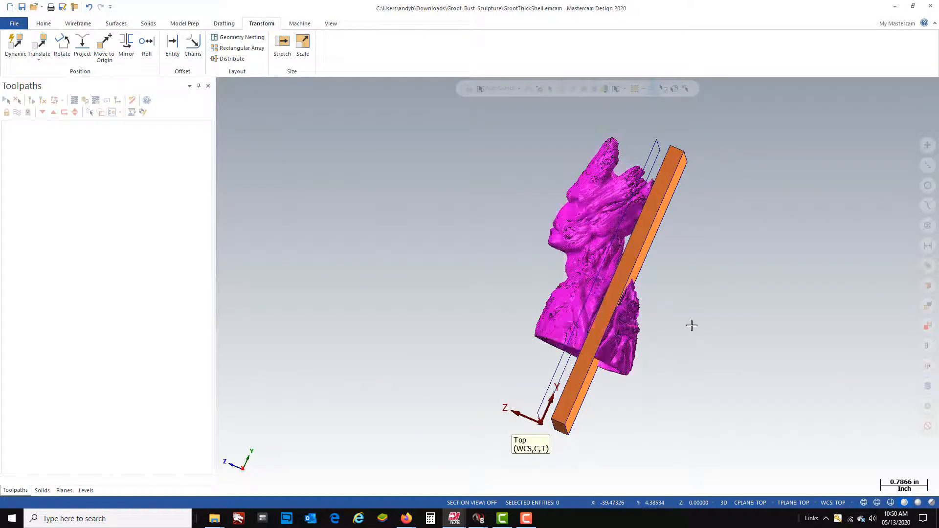
{"action": "middle_click_drag", "start_coordinate": [691, 326], "coordinate": [694, 331]}
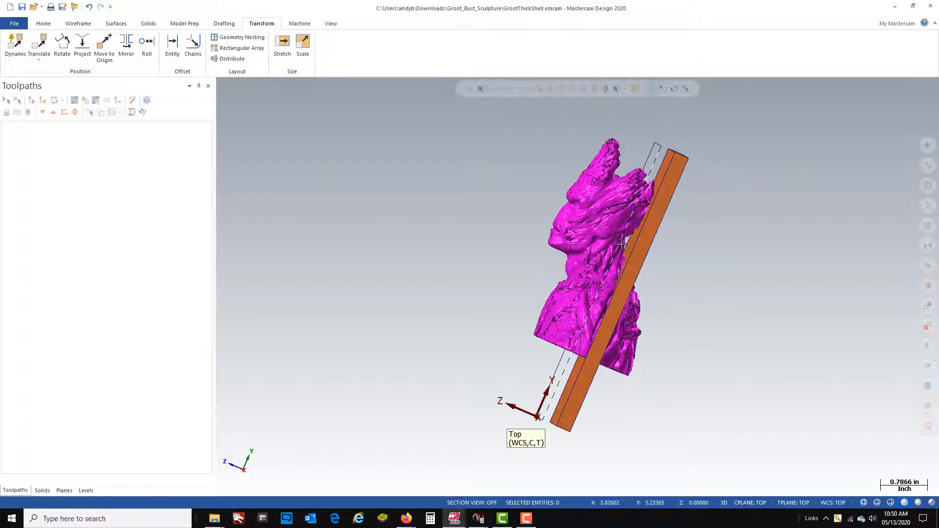
- Scale the bust by axis with the Move method, using factors X 1.0, Y 1.0 and Z 0.2
{"action": "middle_click_drag", "start_coordinate": [649, 261], "coordinate": [746, 289]}
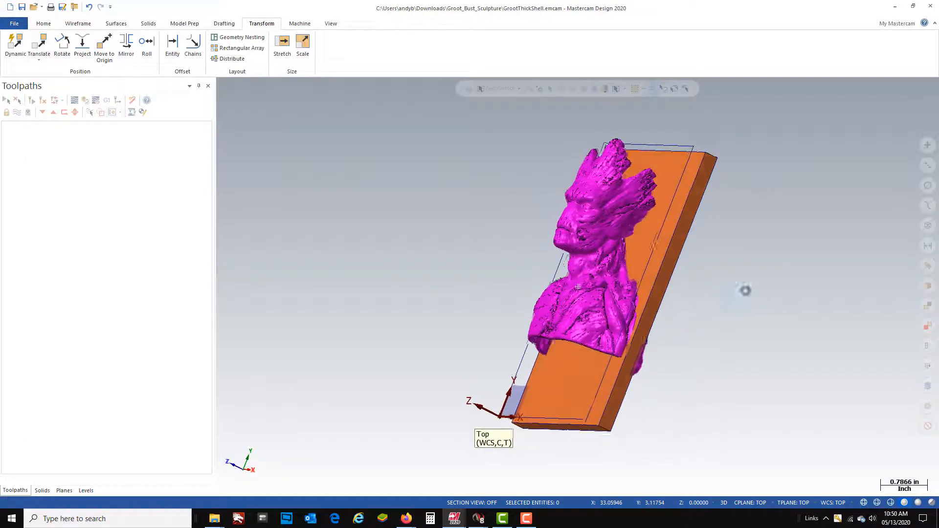
{"action": "right_click", "coordinate": [747, 296]}
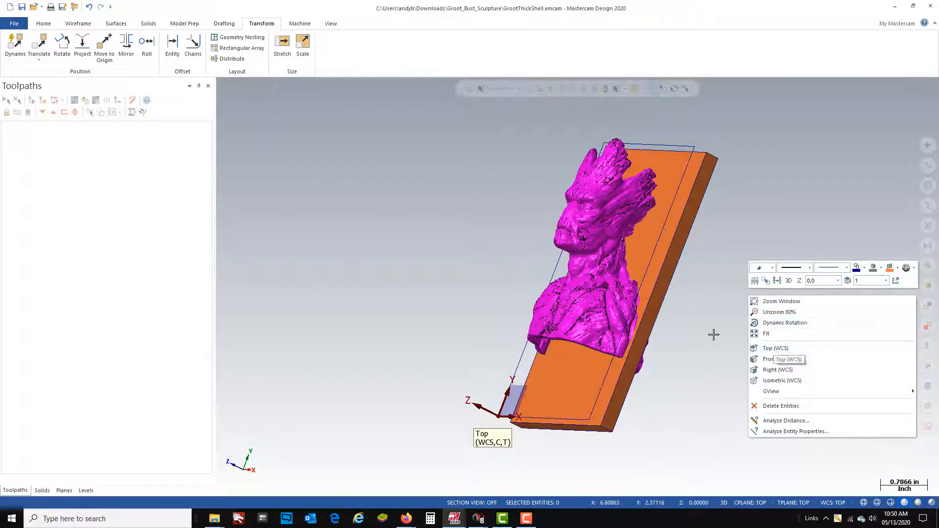
{"action": "left_click", "coordinate": [691, 335]}
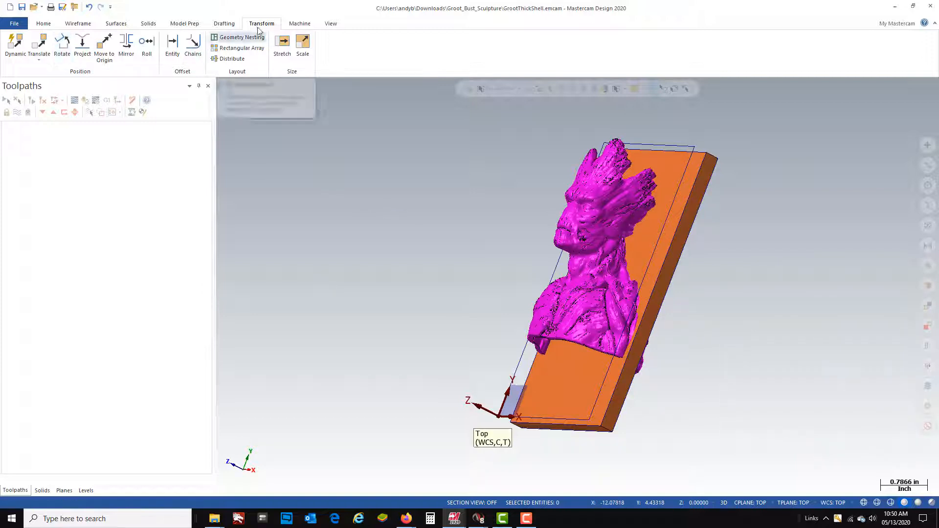
{"action": "left_click", "coordinate": [303, 47]}
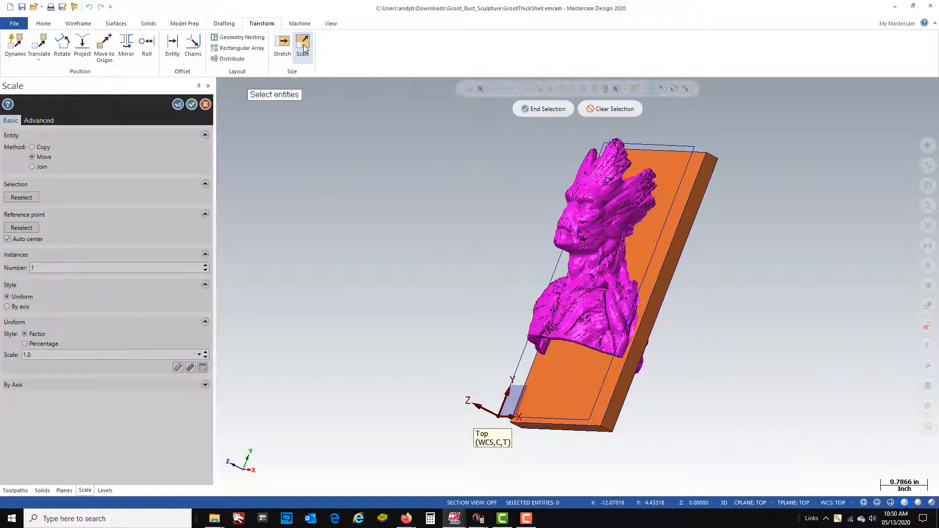
{"action": "left_click", "coordinate": [581, 222]}
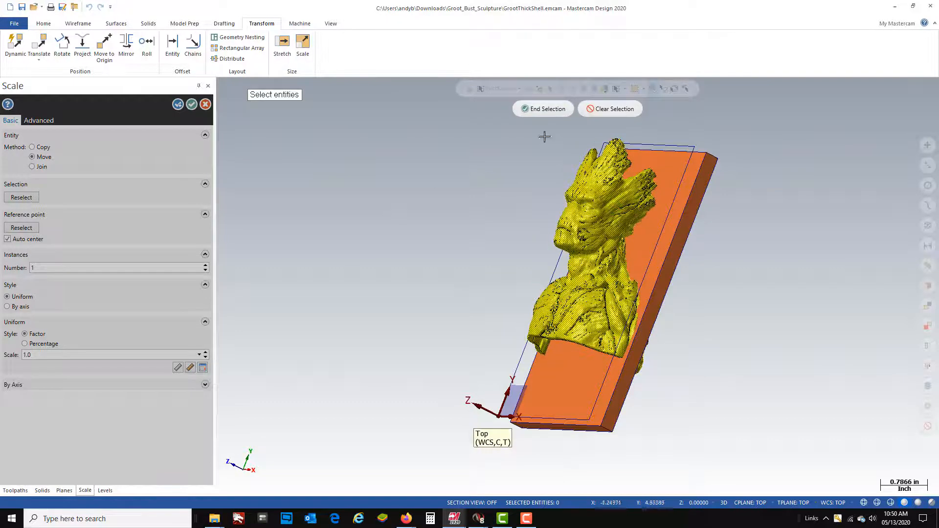
{"action": "left_click", "coordinate": [538, 111]}
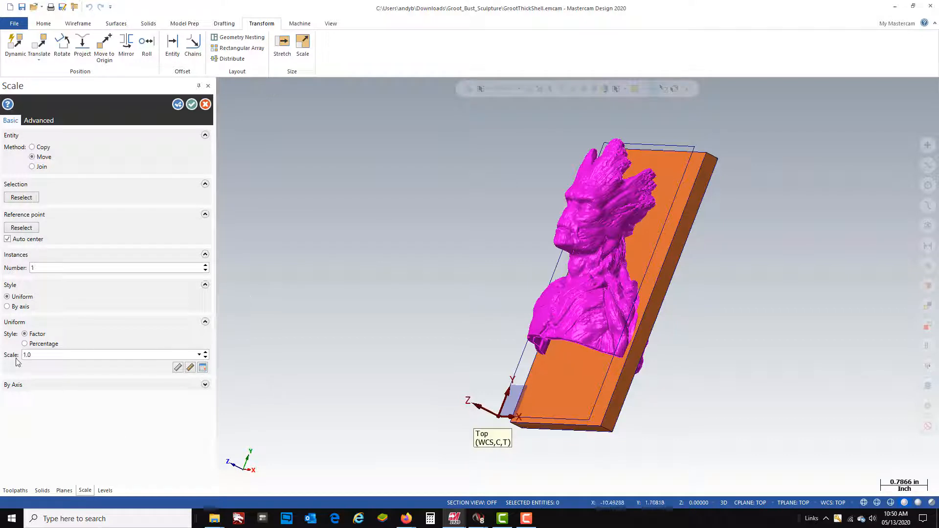
{"action": "left_click", "coordinate": [7, 306]}
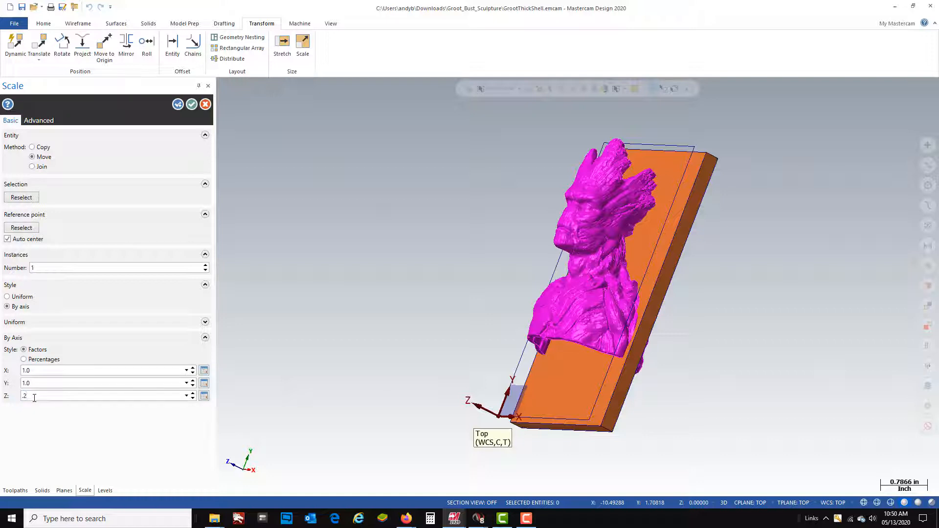
{"action": "key", "text": "Return"}
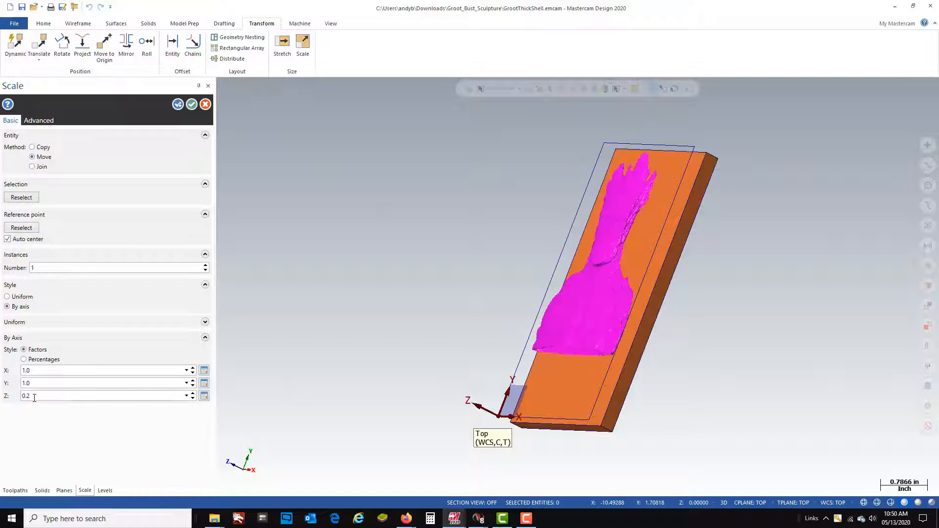
{"action": "scroll", "coordinate": [627, 285], "scroll_direction": "up", "scroll_amount": 4}
{"action": "middle_click_drag", "start_coordinate": [644, 230], "coordinate": [787, 230]}
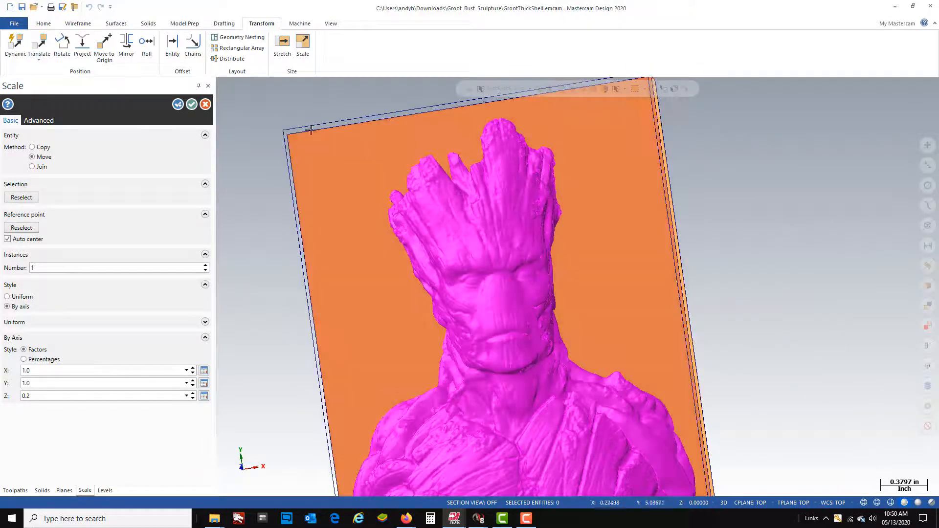
{"action": "left_click", "coordinate": [192, 104]}
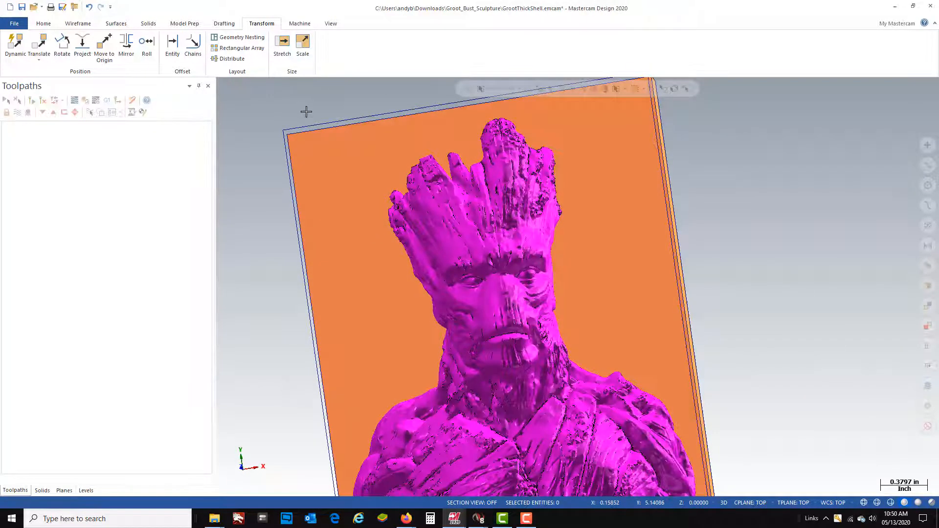
- Select the flattened bust for a Dynamic transform and place the gnomon origin near its chin
{"action": "left_click", "coordinate": [12, 50]}
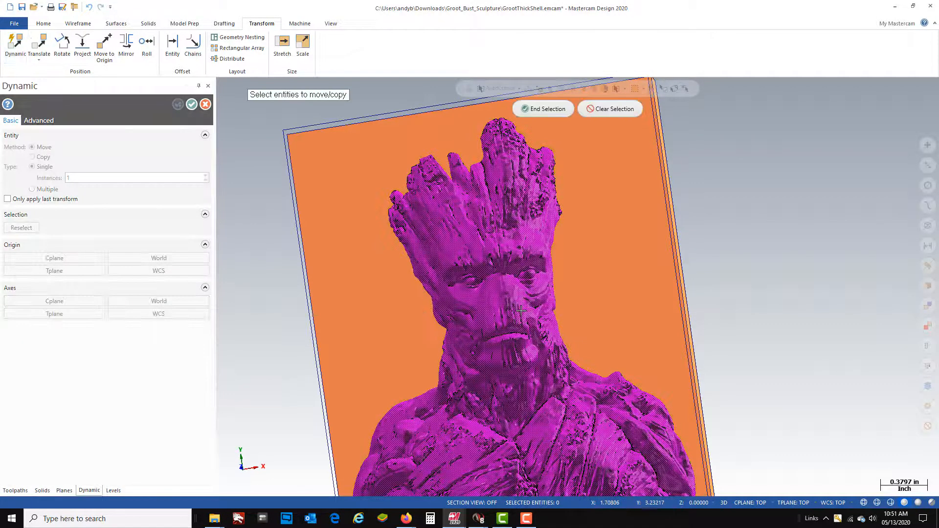
{"action": "left_click", "coordinate": [553, 115]}
{"action": "middle_click_drag", "start_coordinate": [579, 377], "coordinate": [521, 361]}
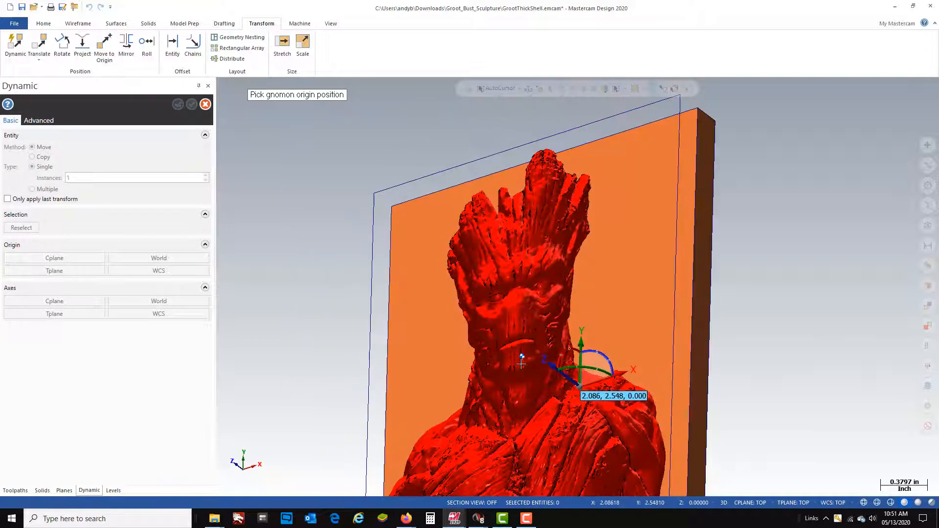
{"action": "left_click", "coordinate": [519, 354]}
{"action": "middle_click_drag", "start_coordinate": [738, 445], "coordinate": [608, 430]}
{"action": "left_click", "coordinate": [530, 333]}
{"action": "left_click", "coordinate": [557, 349]}
- Move the bust about 0.23 in toward -Z in the Right view so its back meets the plate's top face
{"action": "middle_click_drag", "start_coordinate": [651, 353], "coordinate": [455, 375]}
{"action": "scroll", "coordinate": [456, 376], "scroll_direction": "up", "scroll_amount": 3}
{"action": "left_click", "coordinate": [487, 352]}
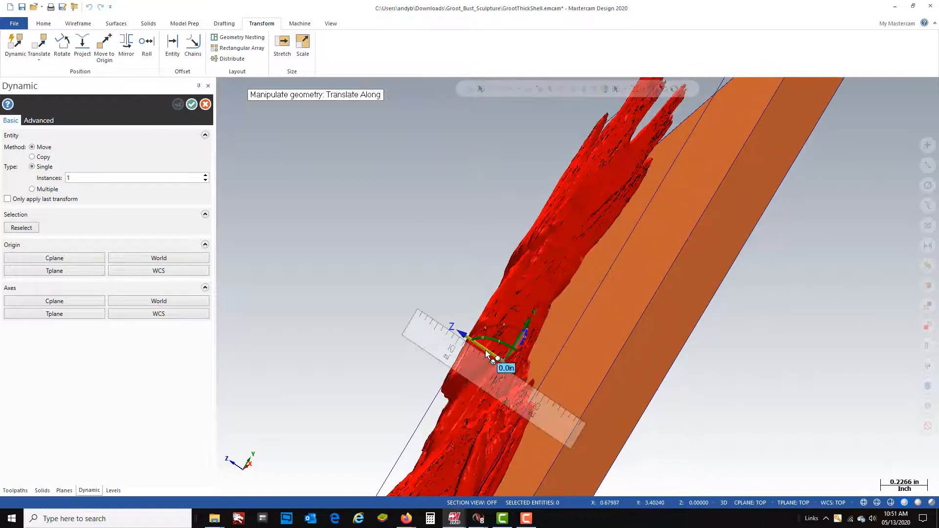
{"action": "left_click", "coordinate": [487, 353]}
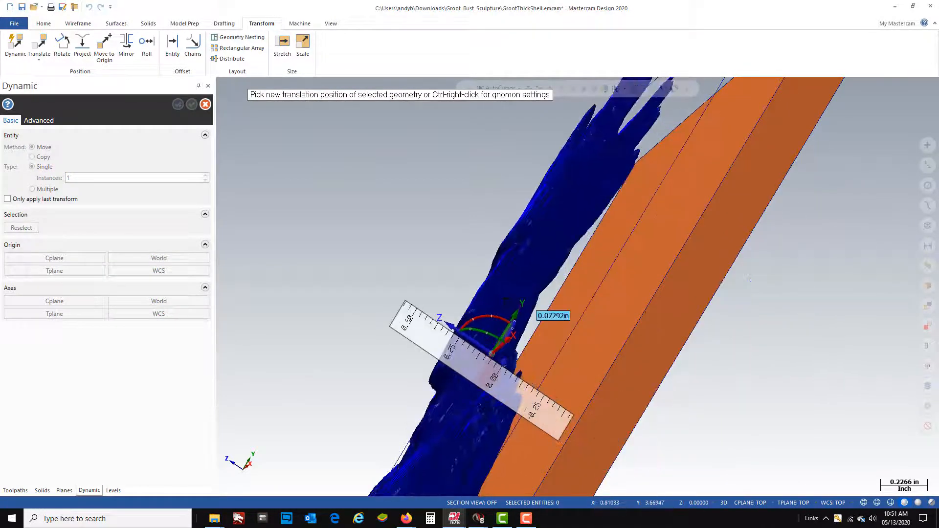
{"action": "right_click", "coordinate": [551, 324]}
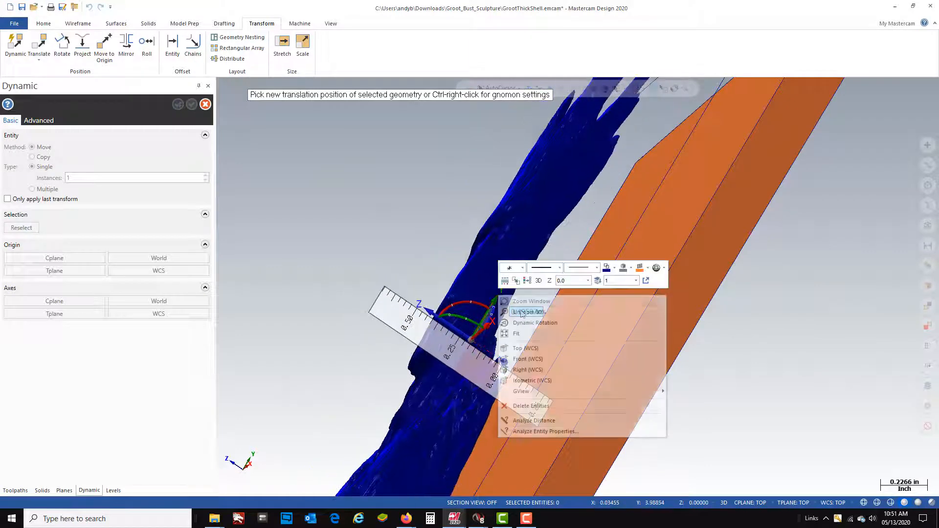
{"action": "left_click", "coordinate": [535, 370]}
{"action": "key", "text": "alt+5"}
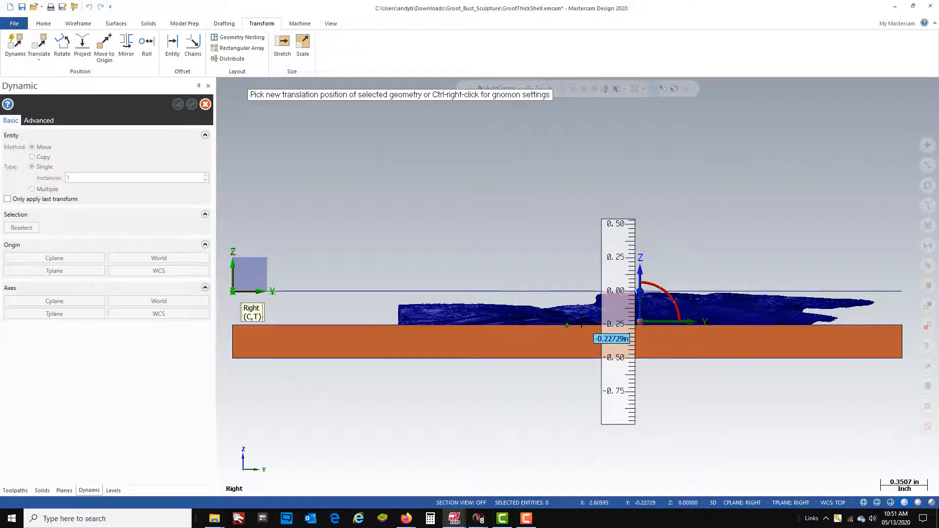
{"action": "left_click", "coordinate": [582, 323]}
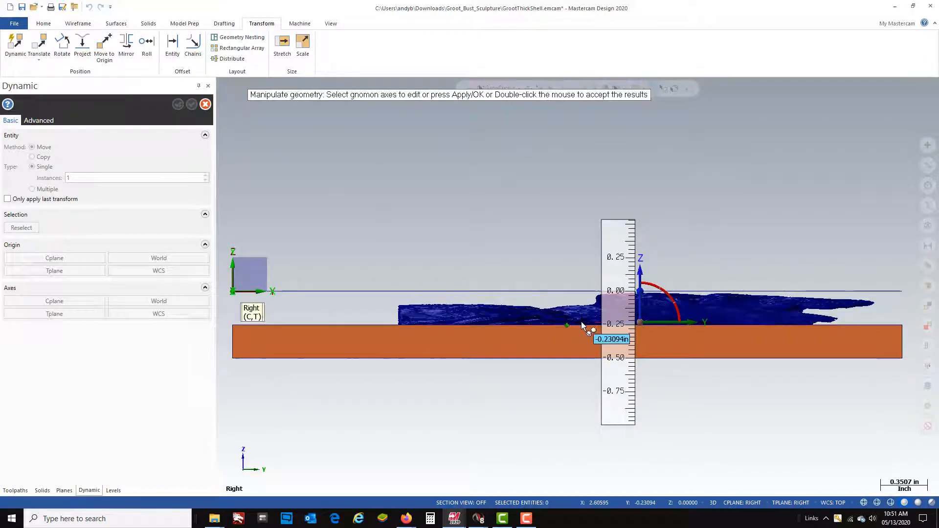
{"action": "scroll", "coordinate": [690, 371], "scroll_direction": "up", "scroll_amount": 1}
{"action": "scroll", "coordinate": [614, 357], "scroll_direction": "up", "scroll_amount": 1}
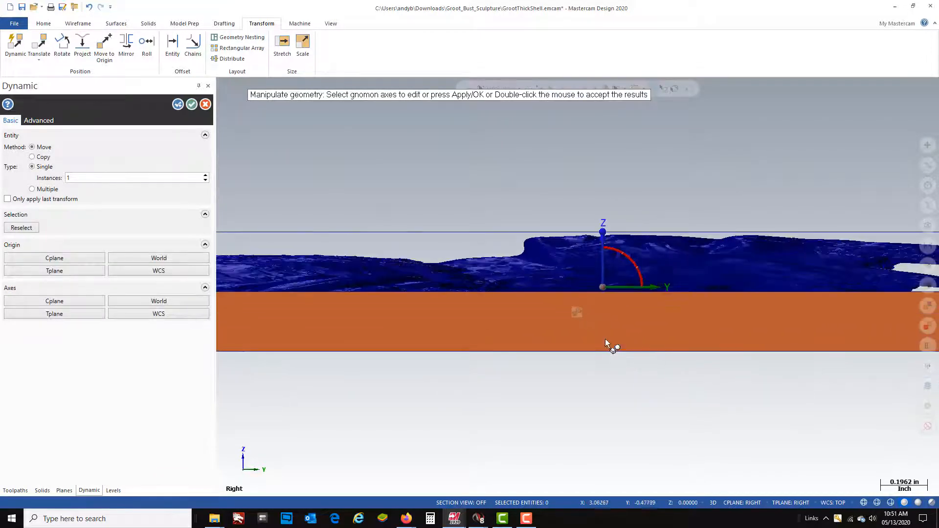
{"action": "scroll", "coordinate": [611, 350], "scroll_direction": "down", "scroll_amount": 2}
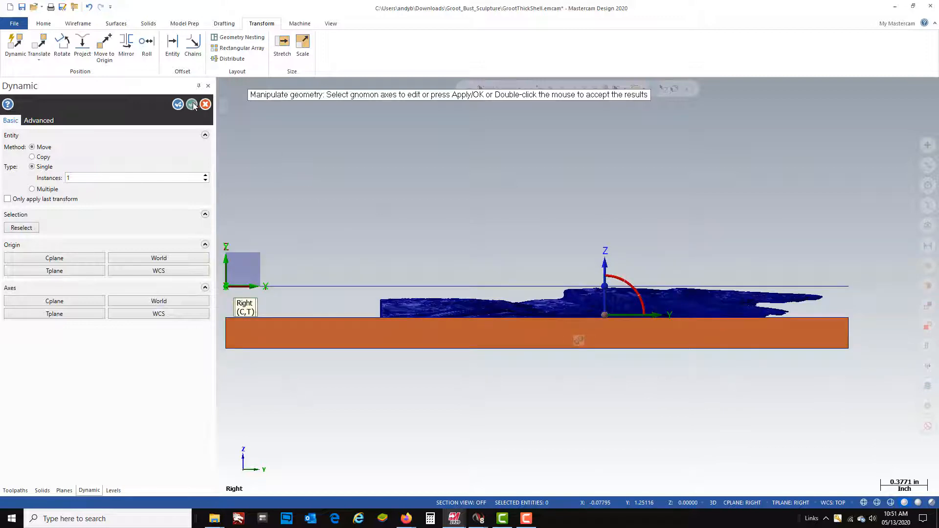
{"action": "left_click", "coordinate": [191, 104]}
- Inspect how the bust sits on the plate from several angles, and return to the Top (WCS) view
{"action": "mouse_move", "coordinate": [551, 319]}
{"action": "middle_mouse_down"}
{"action": "mouse_move", "coordinate": [714, 356]}
{"action": "mouse_move", "coordinate": [717, 398]}
{"action": "mouse_move", "coordinate": [677, 417]}
{"action": "mouse_move", "coordinate": [551, 384]}
{"action": "mouse_move", "coordinate": [568, 363]}
{"action": "middle_mouse_up"}
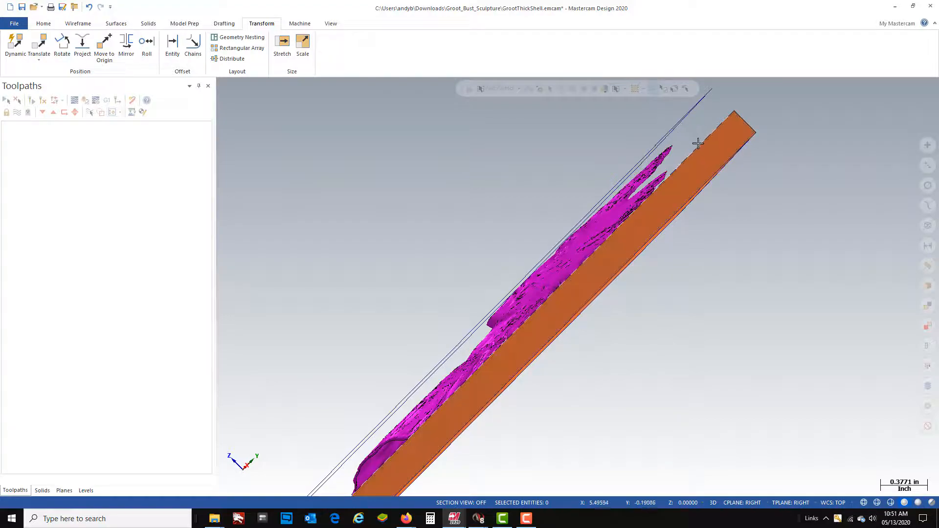
{"action": "mouse_move", "coordinate": [676, 132]}
{"action": "middle_mouse_down"}
{"action": "mouse_move", "coordinate": [705, 243]}
{"action": "mouse_move", "coordinate": [775, 248]}
{"action": "mouse_move", "coordinate": [819, 343]}
{"action": "mouse_move", "coordinate": [813, 283]}
{"action": "mouse_move", "coordinate": [782, 263]}
{"action": "middle_mouse_up"}
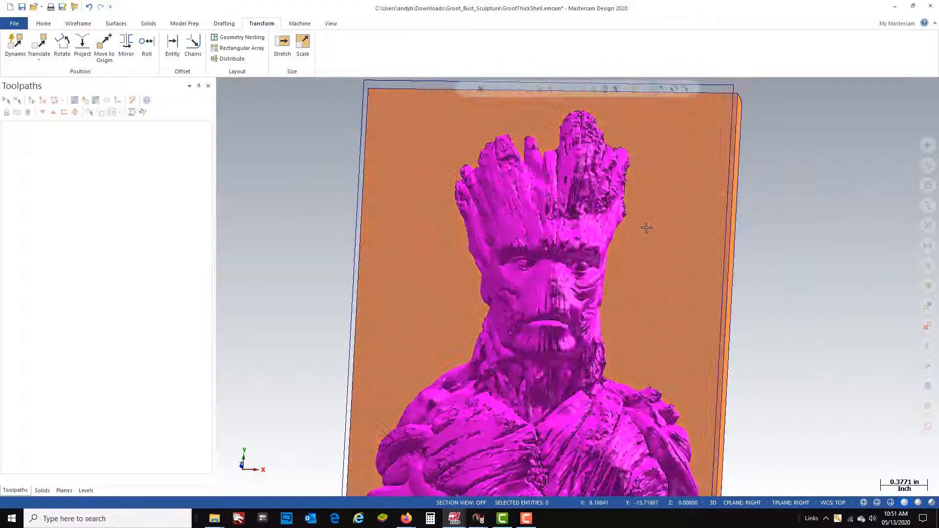
{"action": "scroll", "coordinate": [630, 227], "scroll_direction": "down", "scroll_amount": 4}
{"action": "scroll", "coordinate": [620, 340], "scroll_direction": "down", "scroll_amount": 2}
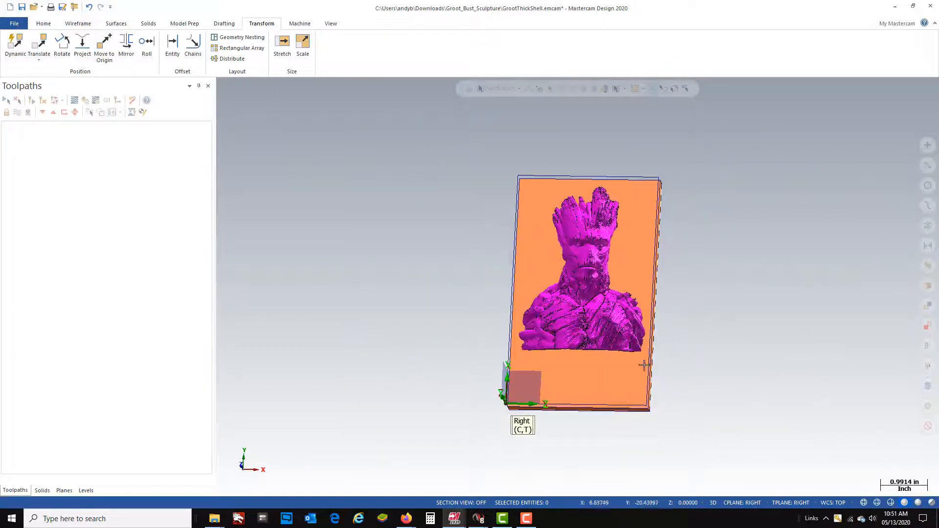
{"action": "scroll", "coordinate": [625, 406], "scroll_direction": "up", "scroll_amount": 4}
{"action": "right_click", "coordinate": [769, 298]}
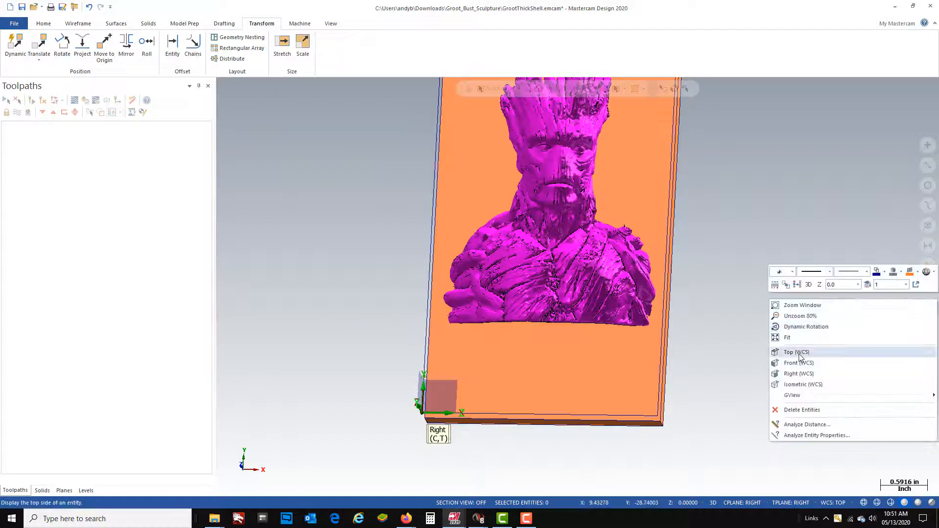
{"action": "left_click", "coordinate": [773, 356]}
{"action": "scroll", "coordinate": [509, 444], "scroll_direction": "up", "scroll_amount": 2}
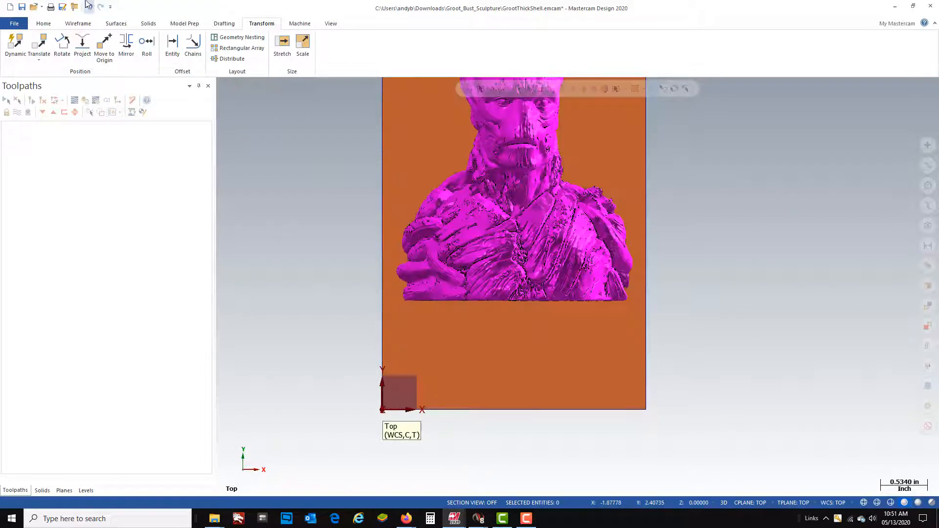
- Start creating wireframe letters with the text "I AM GROOT!"
{"action": "left_click", "coordinate": [83, 25]}
{"action": "left_click", "coordinate": [316, 53]}
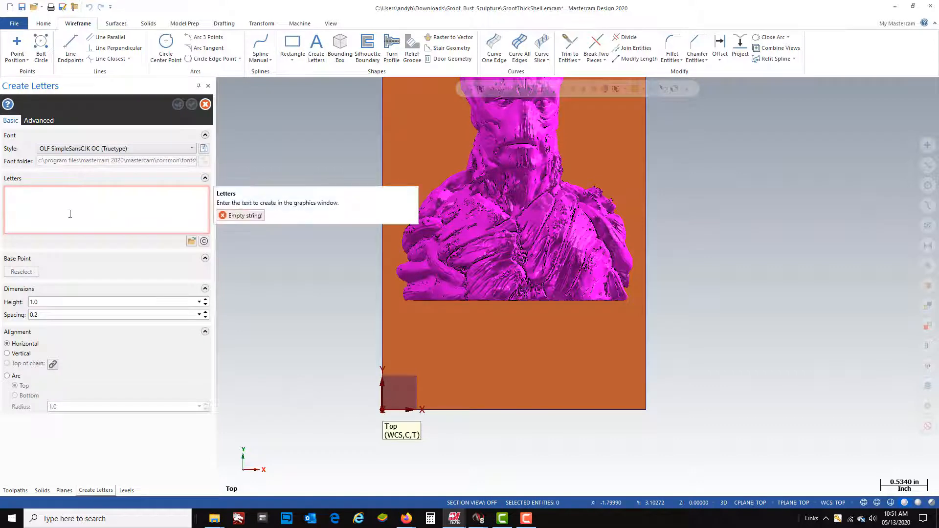
{"action": "type", "text": "I A"}
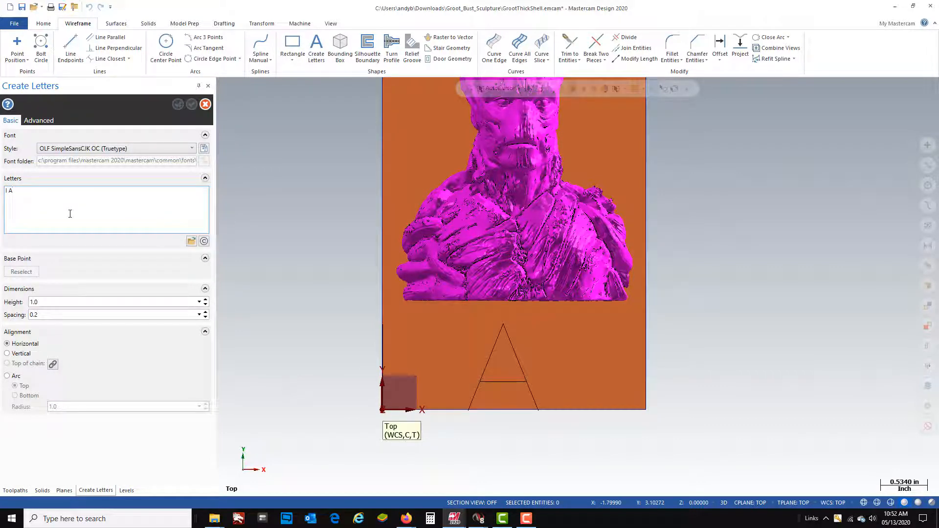
{"action": "type", "text": "M G"}
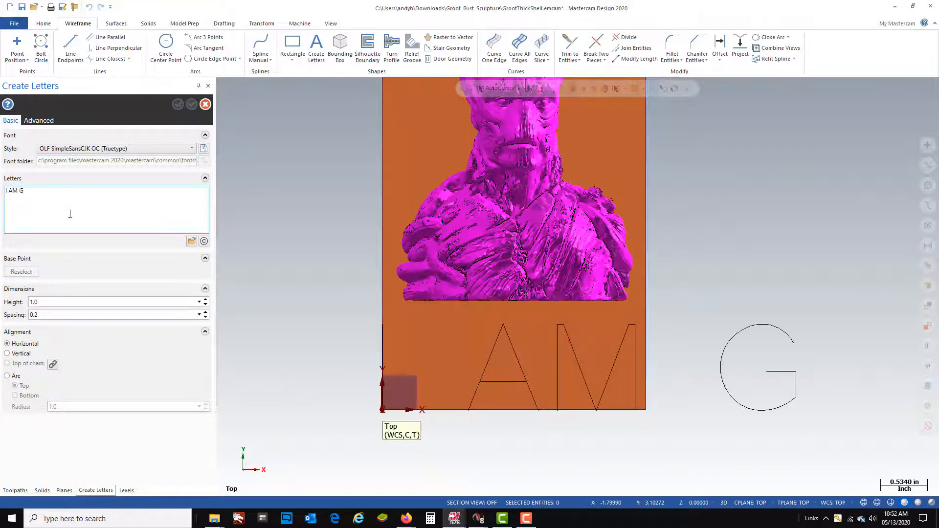
{"action": "type", "text": "ROOT!"}
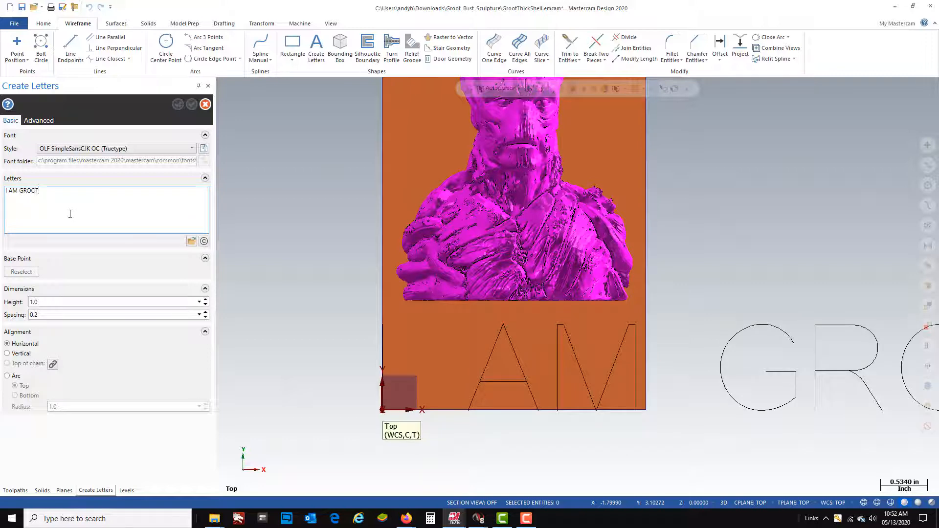
- Set the lettering style to Drafting (Hartford) Font and its height to 0.25 in
{"action": "left_click", "coordinate": [193, 152]}
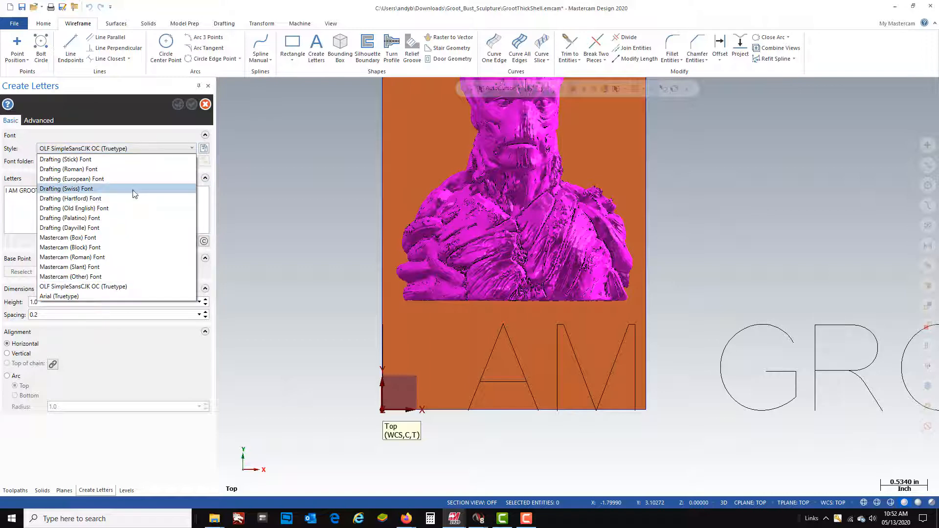
{"action": "left_click", "coordinate": [110, 197]}
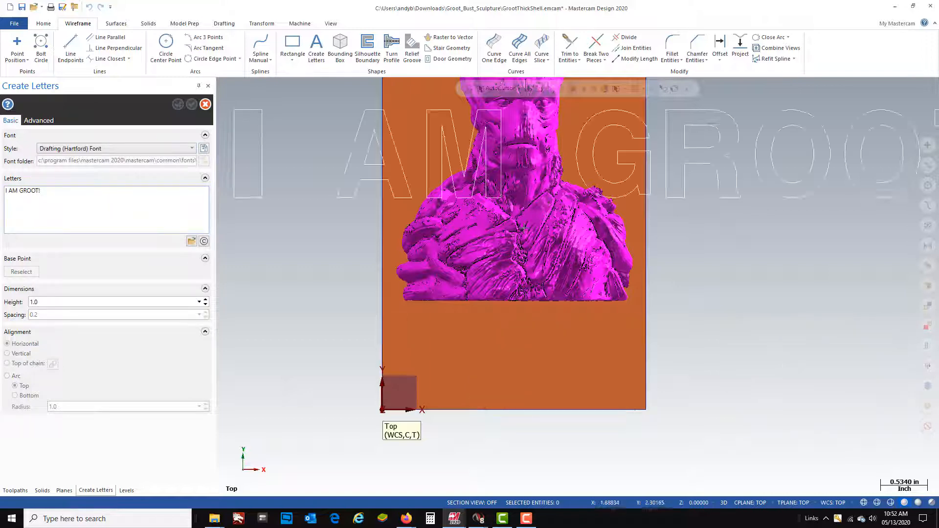
{"action": "scroll", "coordinate": [303, 344], "scroll_direction": "down", "scroll_amount": 3}
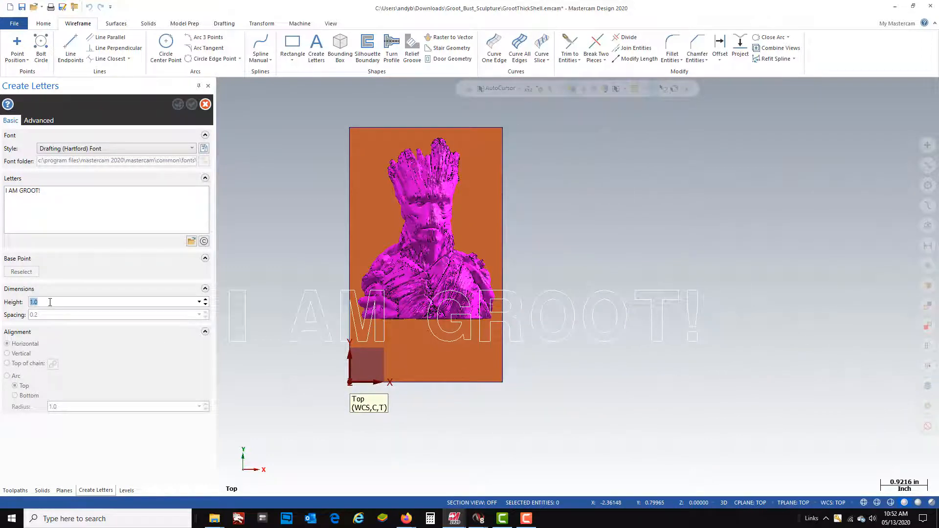
{"action": "key", "text": "Return"}
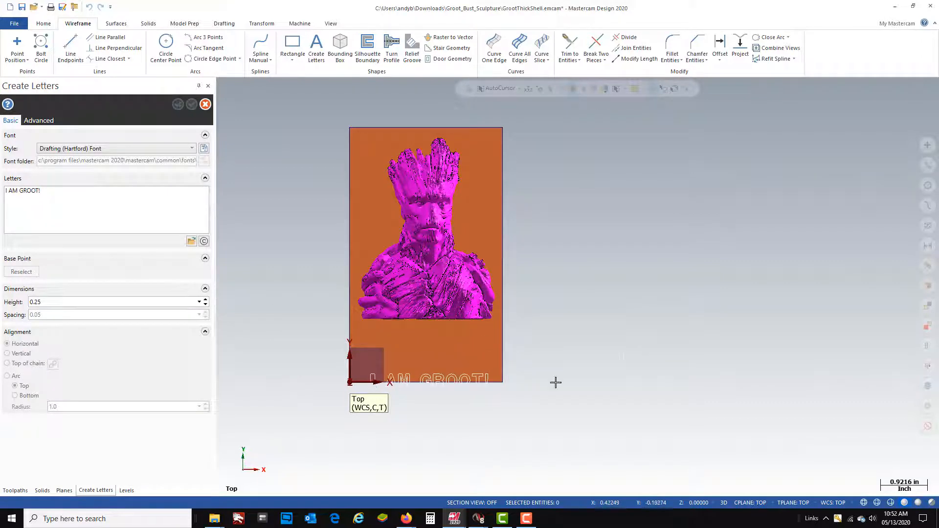
- Place the "I AM GROOT!" letters on the plate below the bust, with the base point at about X 0.37, Y 0.55 in
{"action": "scroll", "coordinate": [315, 379], "scroll_direction": "up", "scroll_amount": 2}
{"action": "scroll", "coordinate": [365, 359], "scroll_direction": "up", "scroll_amount": 4}
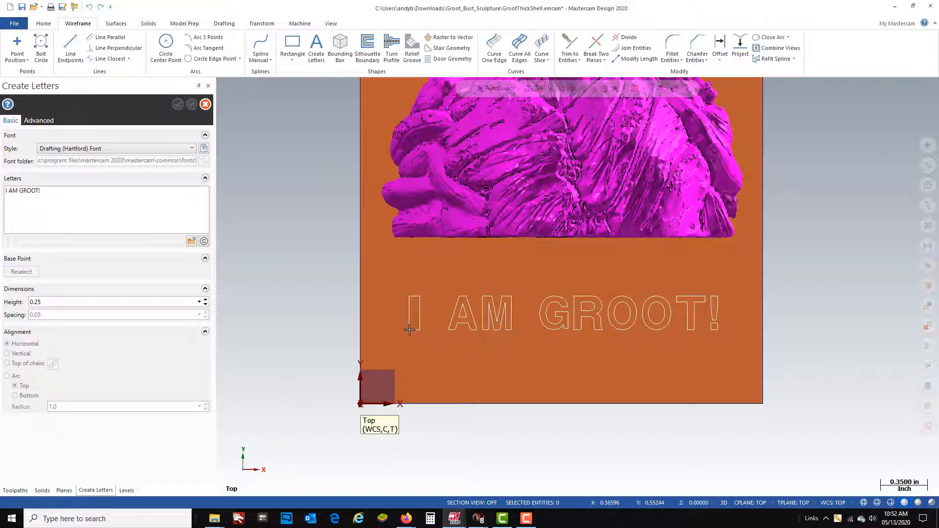
{"action": "left_click", "coordinate": [410, 331]}
{"action": "scroll", "coordinate": [368, 323], "scroll_direction": "down", "scroll_amount": 4}
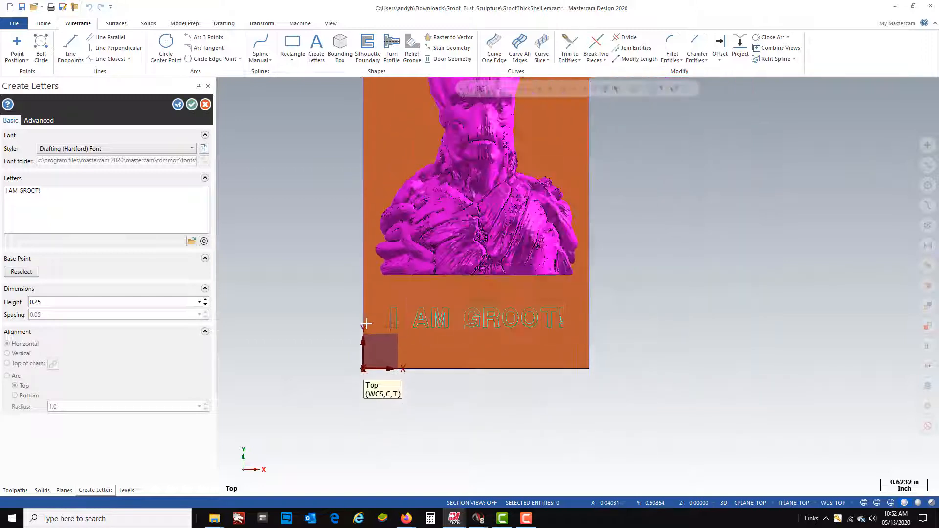
{"action": "left_click", "coordinate": [191, 104]}
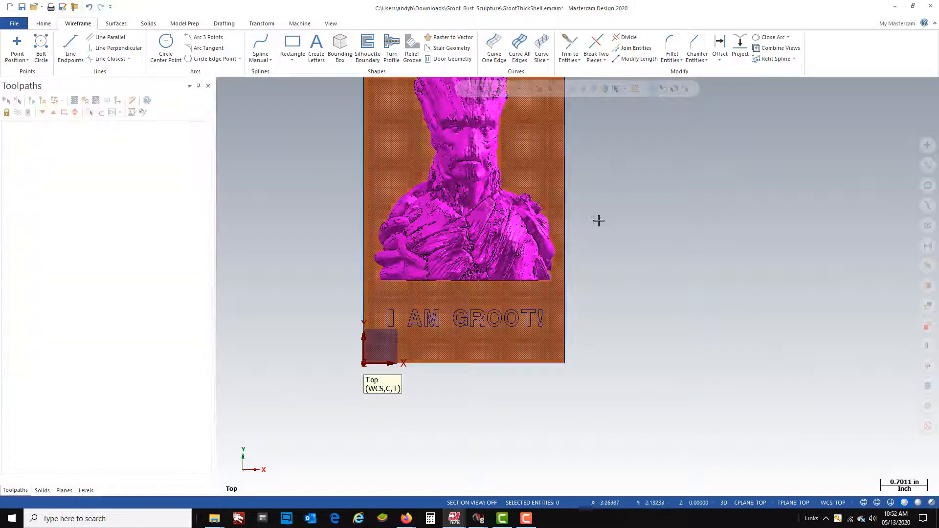
{"action": "scroll", "coordinate": [587, 324], "scroll_direction": "down", "scroll_amount": 3}
{"action": "scroll", "coordinate": [484, 304], "scroll_direction": "up", "scroll_amount": 2}
{"action": "scroll", "coordinate": [567, 304], "scroll_direction": "down", "scroll_amount": 2}
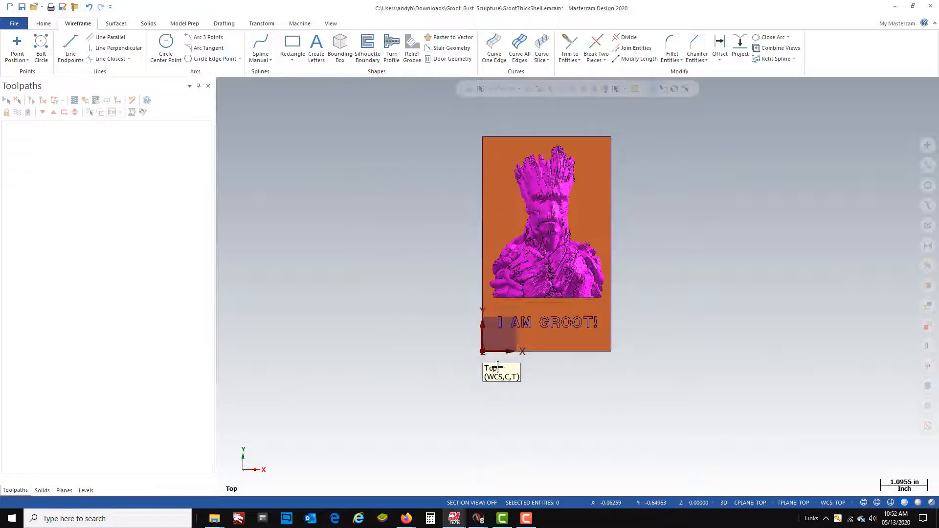
{"action": "scroll", "coordinate": [542, 333], "scroll_direction": "up", "scroll_amount": 1}
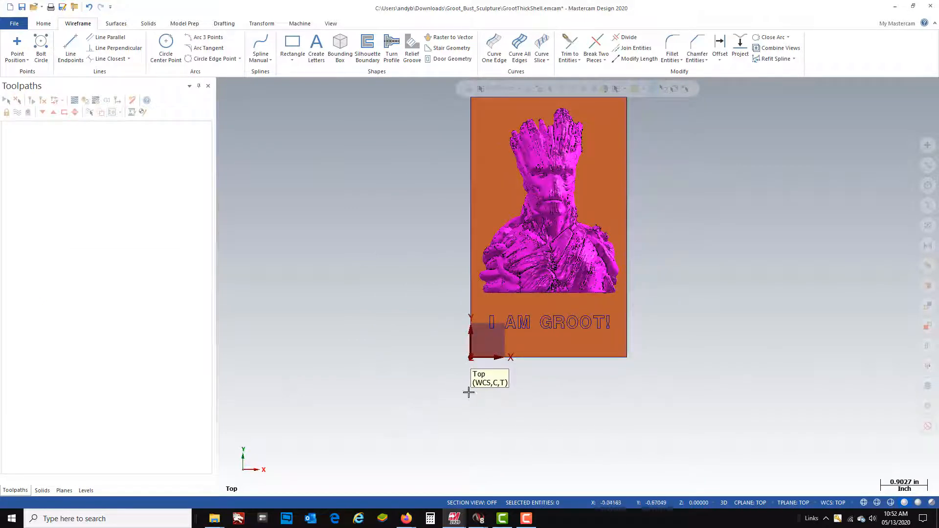
{"action": "scroll", "coordinate": [404, 417], "scroll_direction": "down", "scroll_amount": 1}
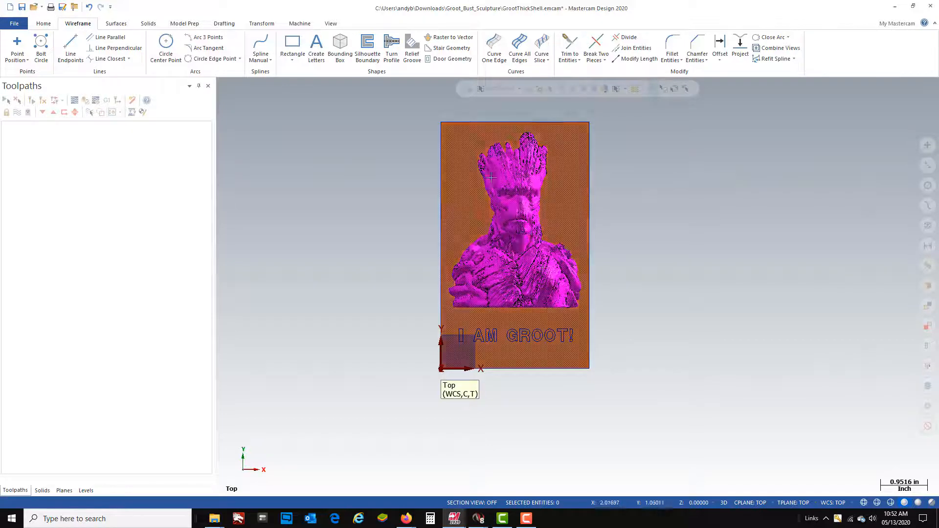
{"action": "scroll", "coordinate": [569, 372], "scroll_direction": "up", "scroll_amount": 5}
{"action": "scroll", "coordinate": [568, 372], "scroll_direction": "down", "scroll_amount": 2}
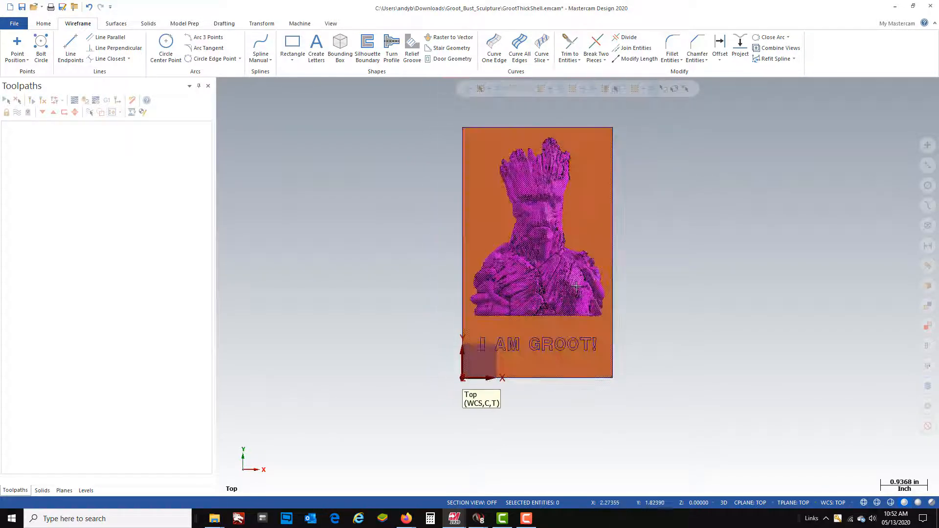